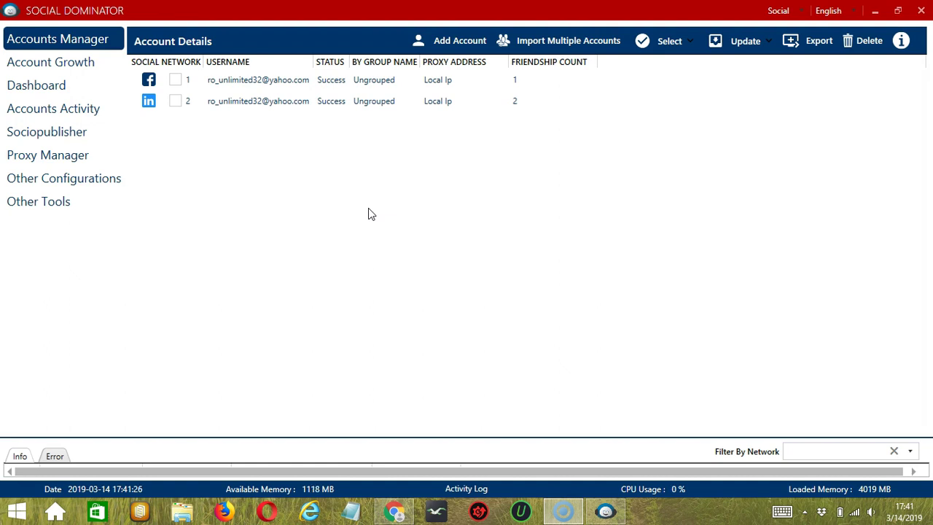
Open the Company Scraper configuration from the LinkedIn account's tools.
right_click(231, 102)
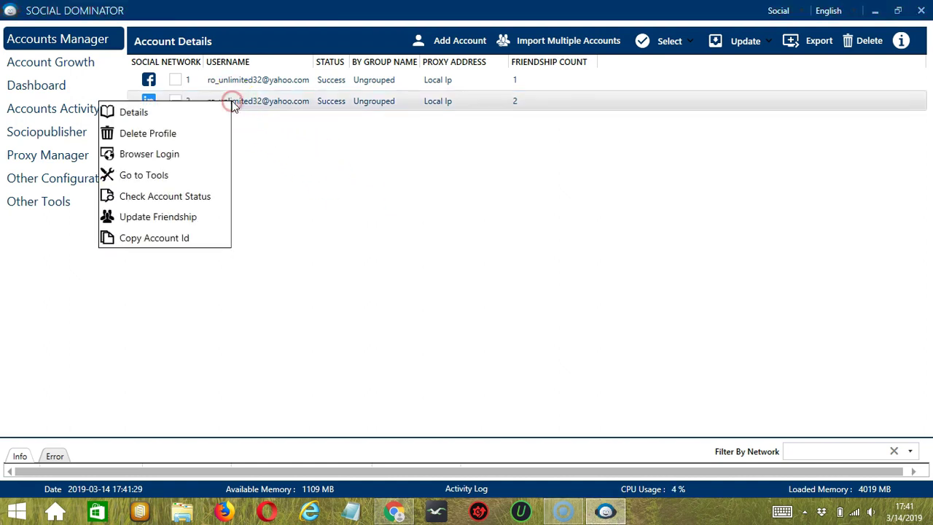
click(174, 182)
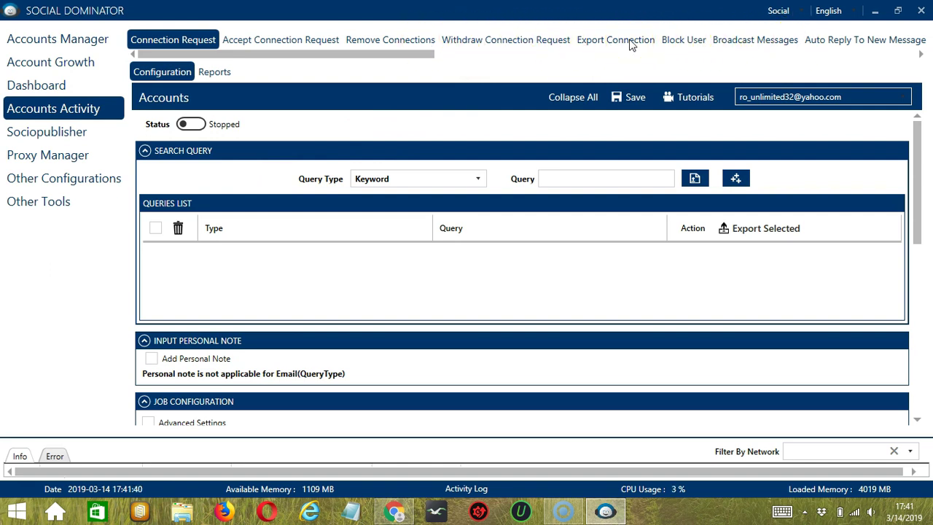
drag(427, 54, 714, 64)
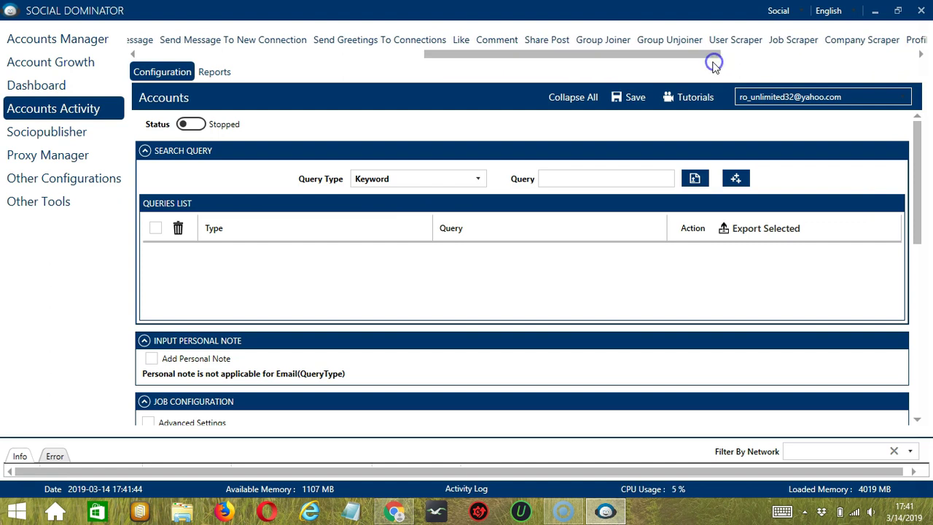
click(851, 41)
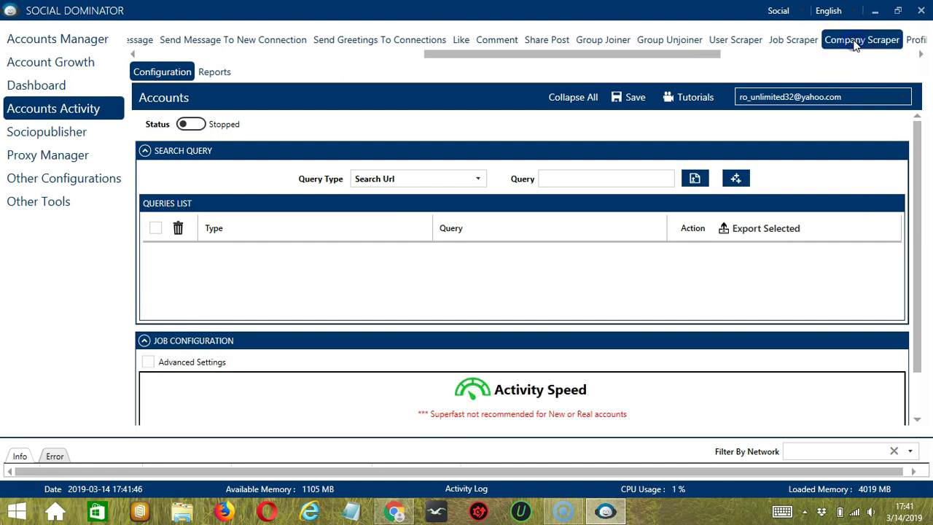
Keep Search Url as the Company Scraper's query type.
click(245, 180)
click(478, 179)
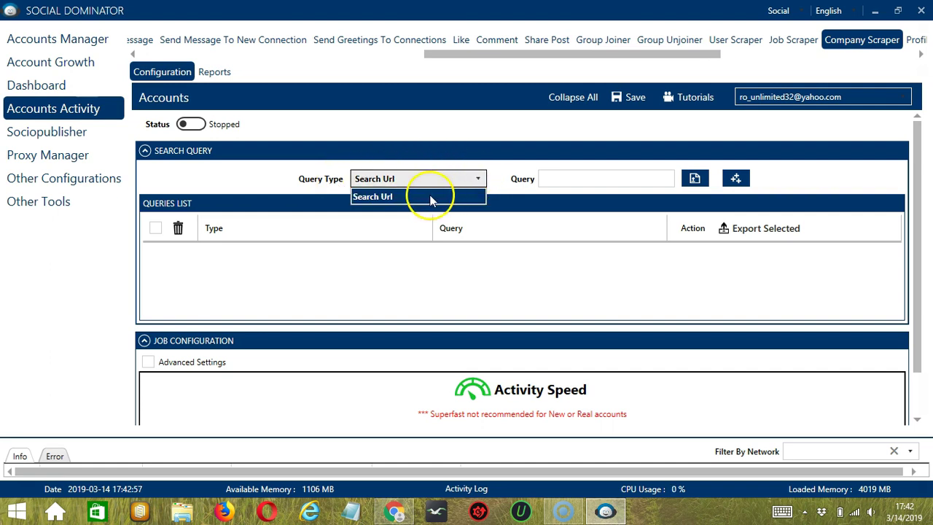
click(429, 196)
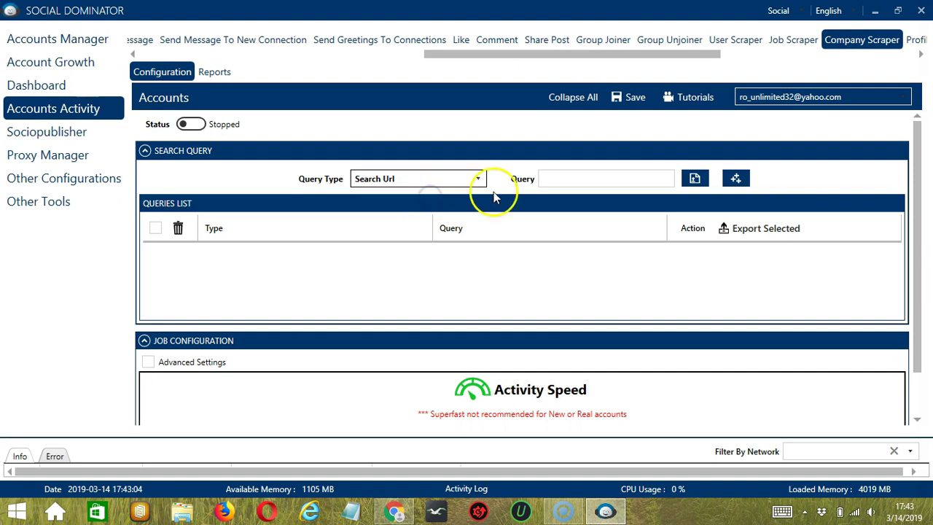
click(565, 180)
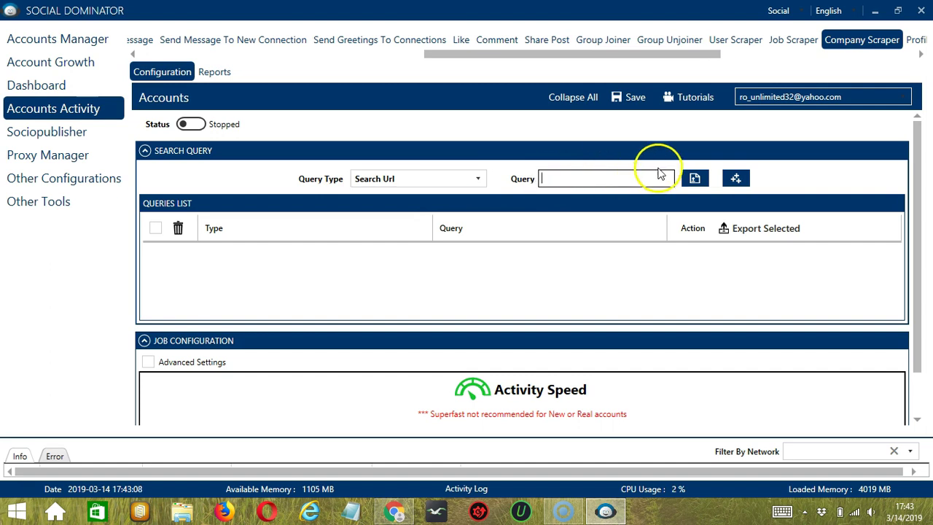
Cancel a query file import and bring up LinkedIn's 'digital marketing' search results.
click(694, 179)
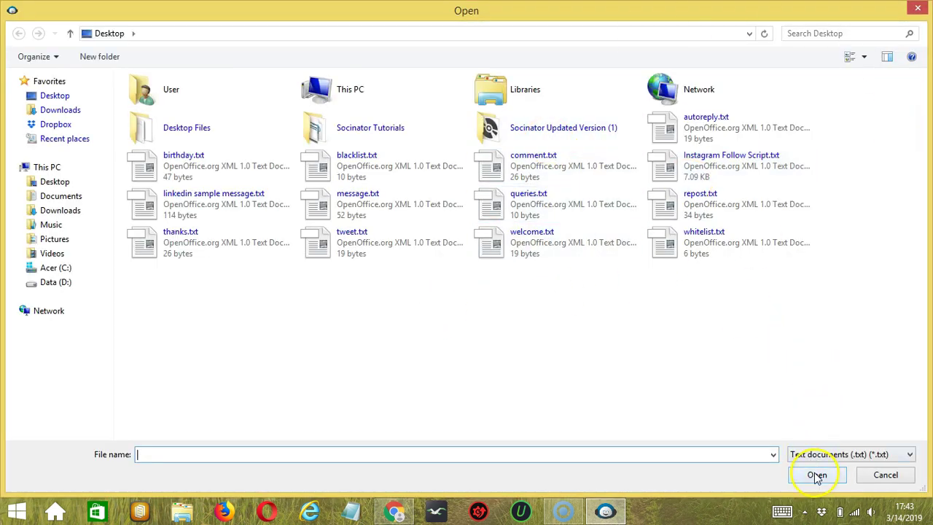
click(886, 474)
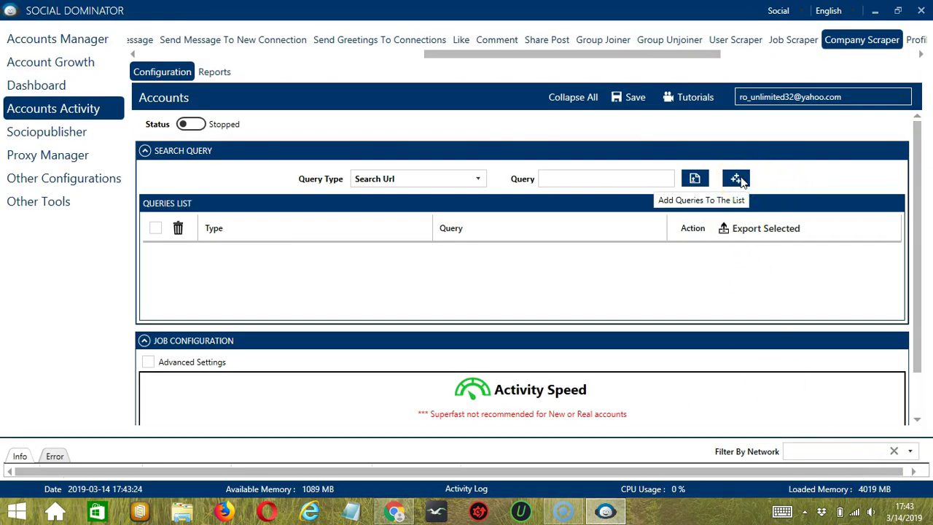
click(185, 285)
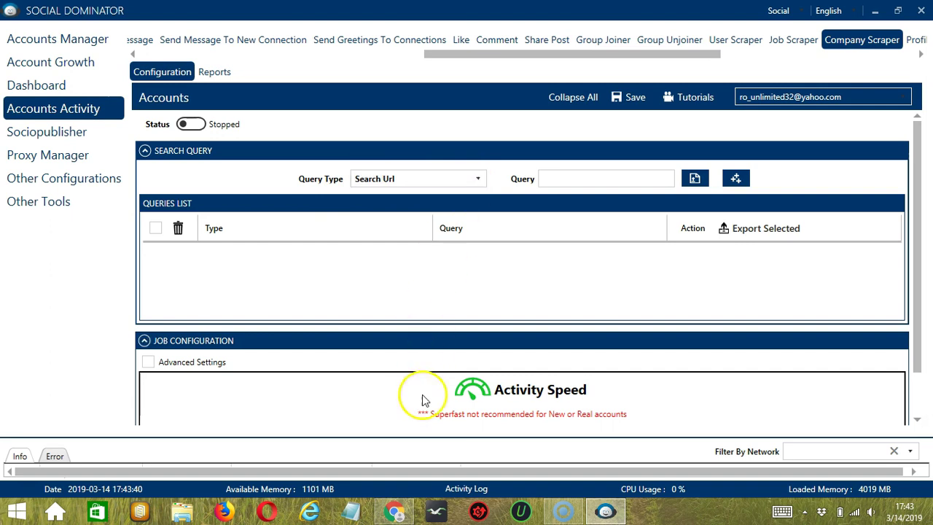
click(394, 511)
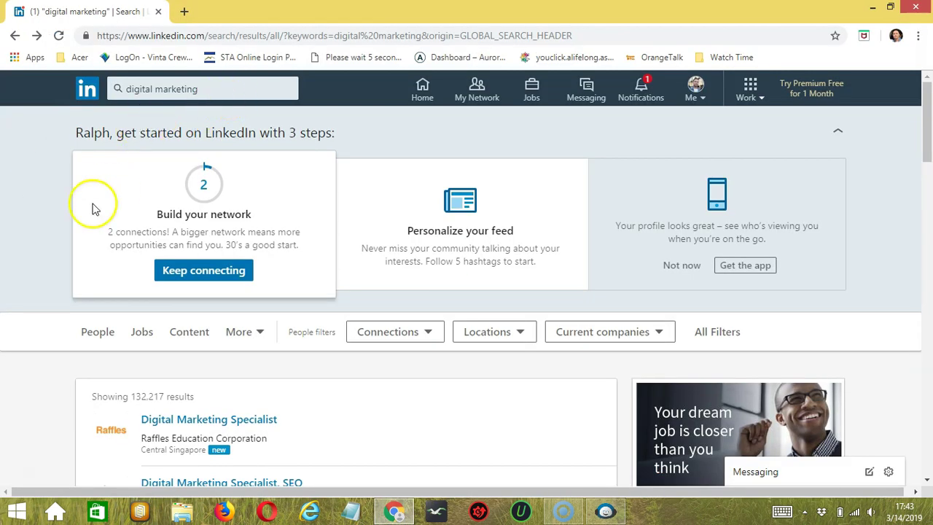
Filter the 'digital marketing' LinkedIn search to Companies results.
click(261, 336)
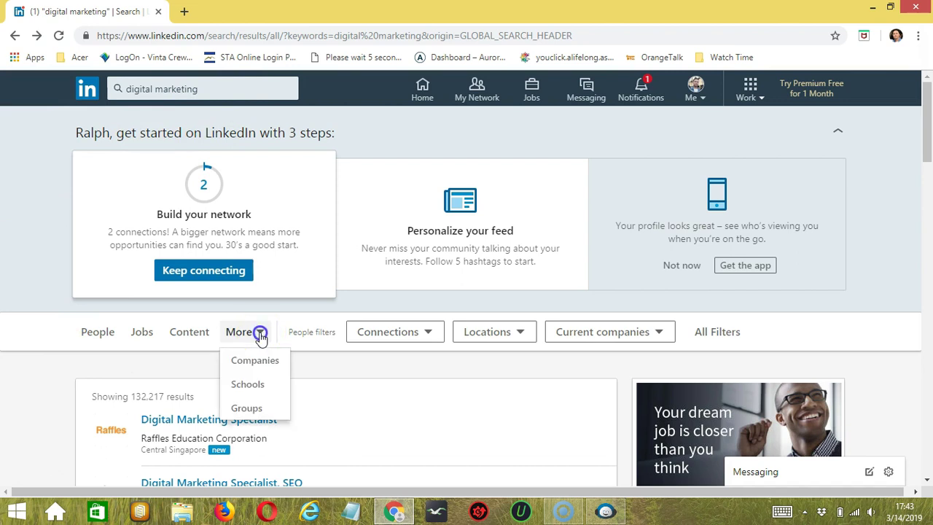
click(275, 364)
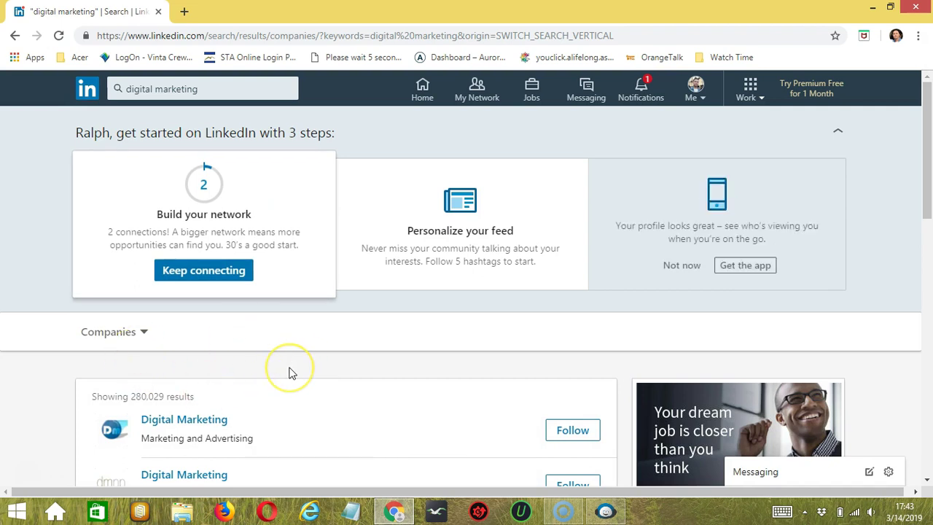
scroll(289, 373, down, 3)
scroll(287, 372, down, 5)
scroll(287, 372, up, 9)
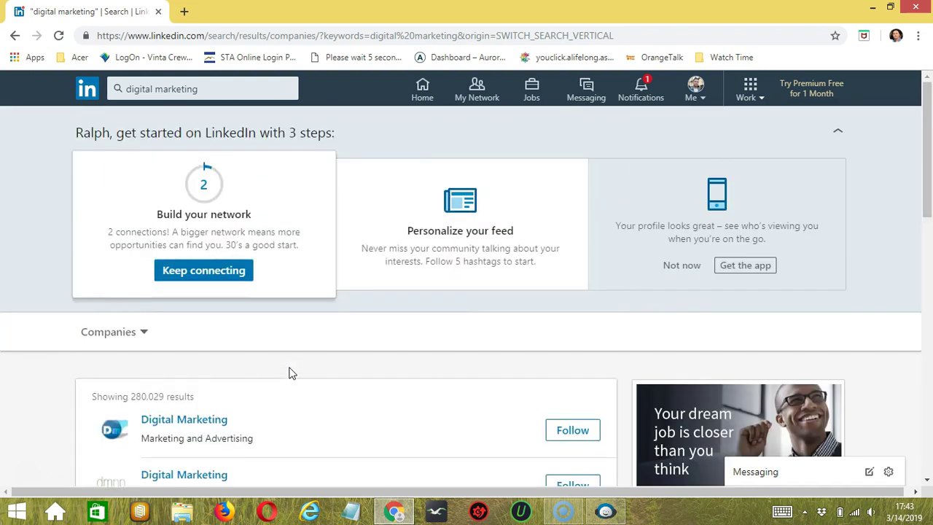
Add the companies search URL as a Search Url query in the scraper.
click(259, 36)
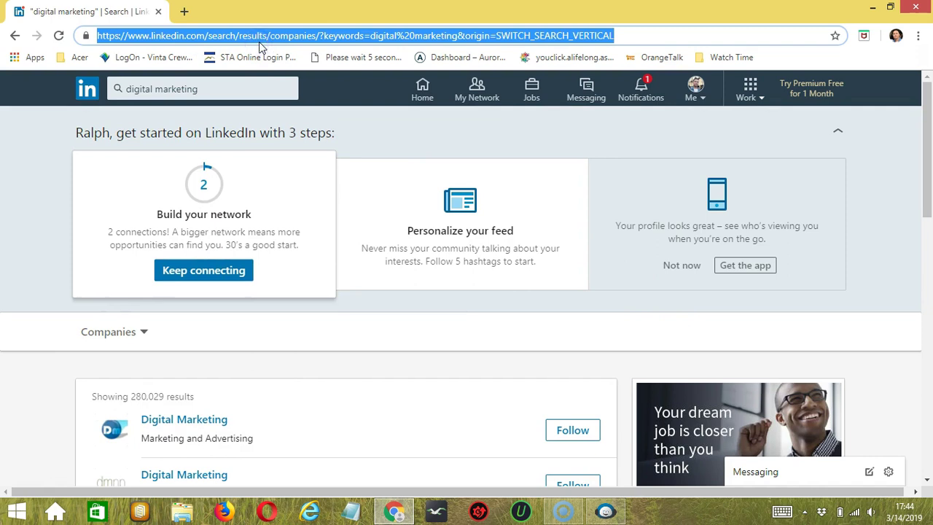
key(alt+Tab)
click(580, 175)
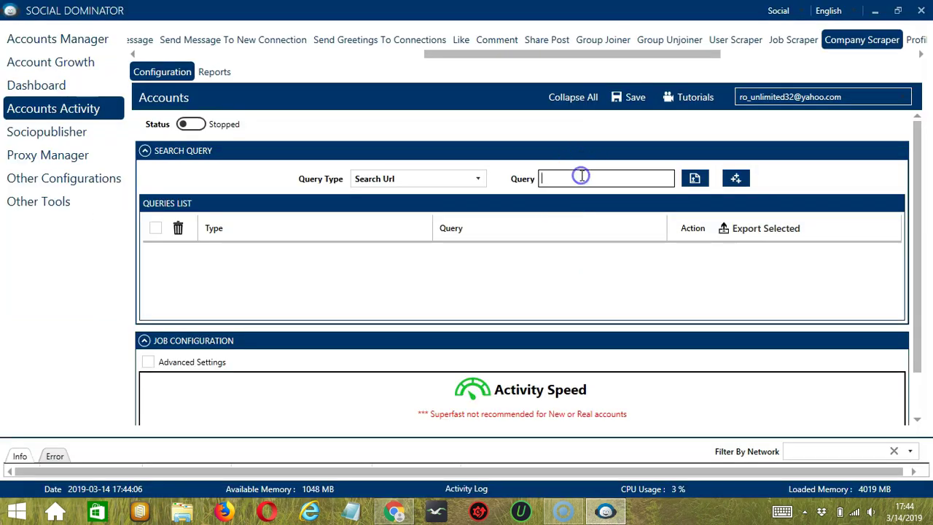
key(ctrl+v)
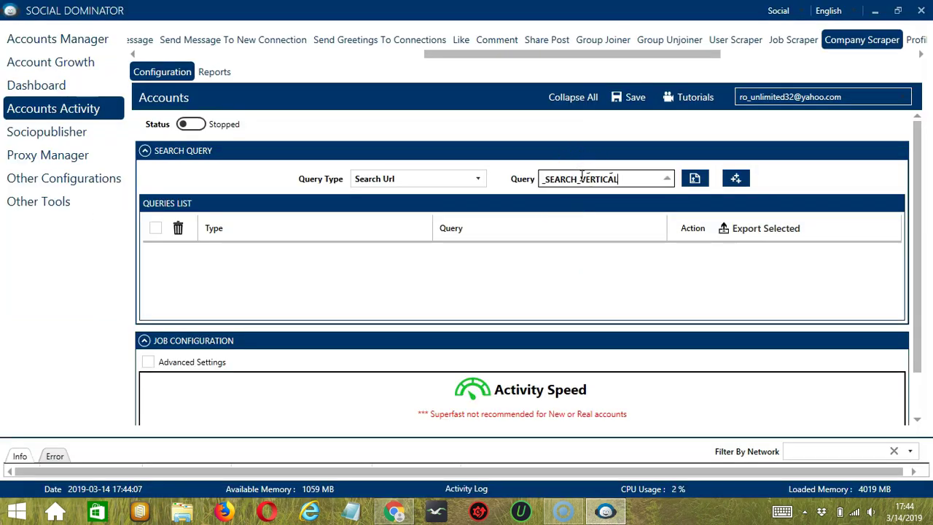
click(737, 179)
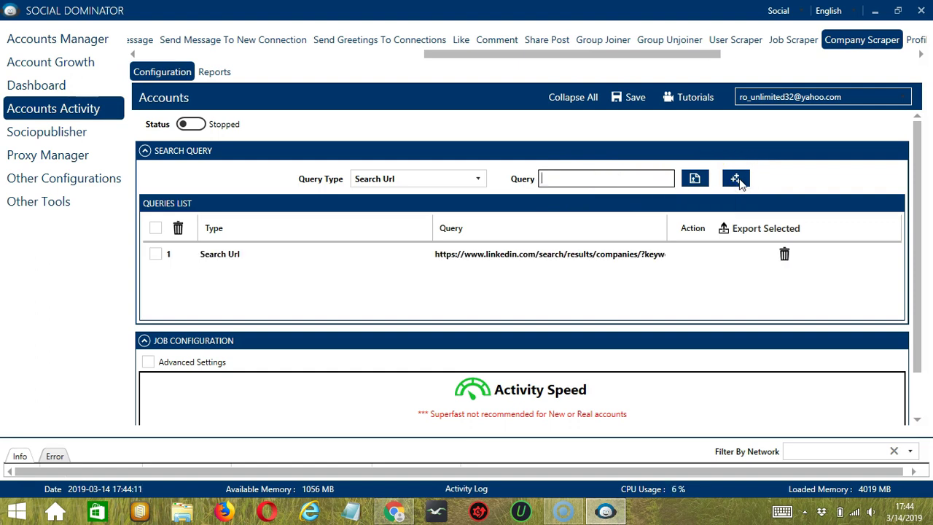
click(532, 266)
Search LinkedIn companies for 'ecommerce' and select the resulting search URL.
click(395, 512)
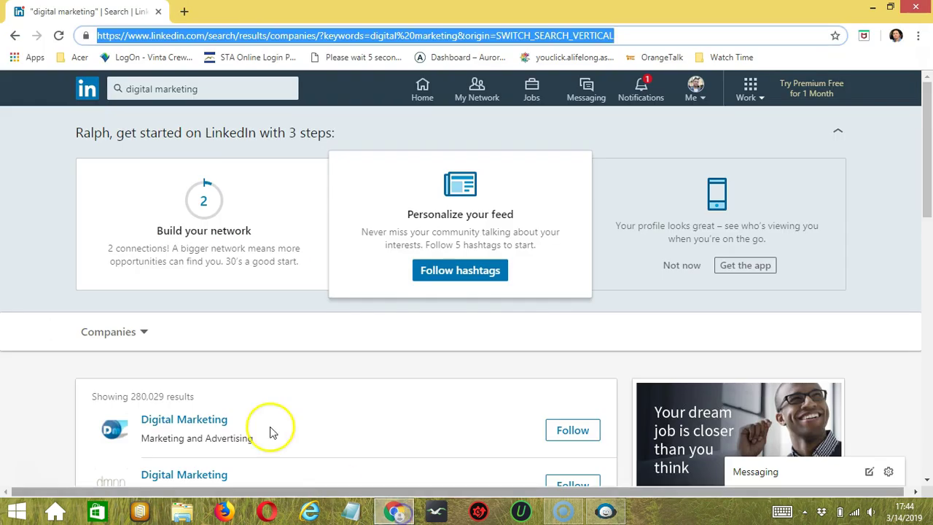
click(141, 89)
text(ecommerce)
key(Return)
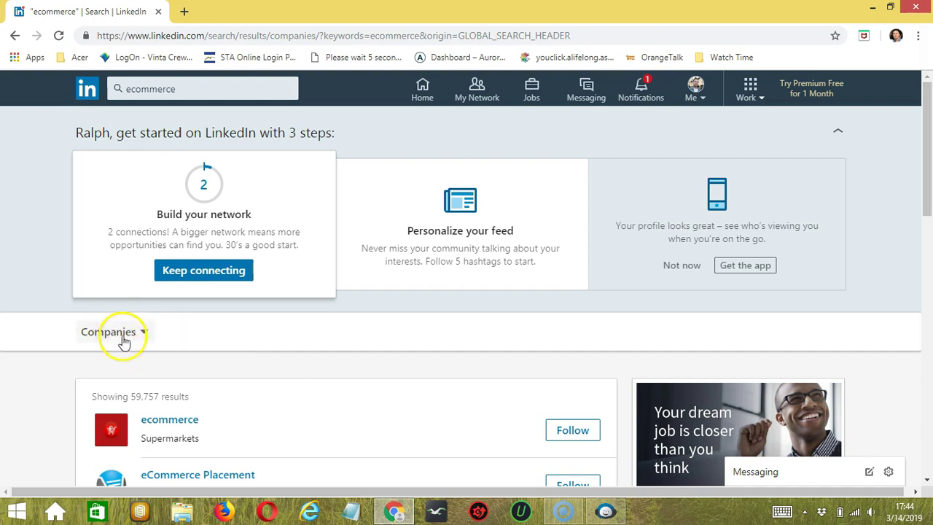
click(369, 34)
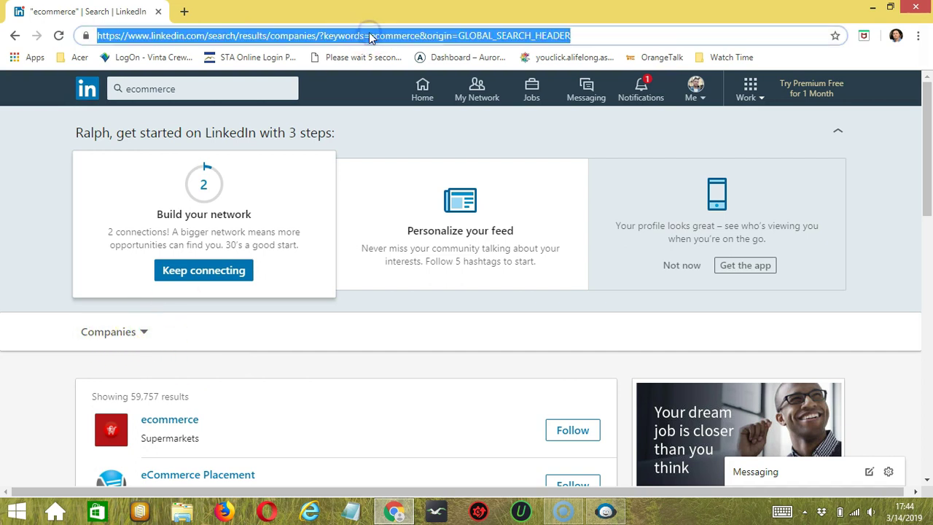
Add the ecommerce companies search URL to the queries list.
click(611, 515)
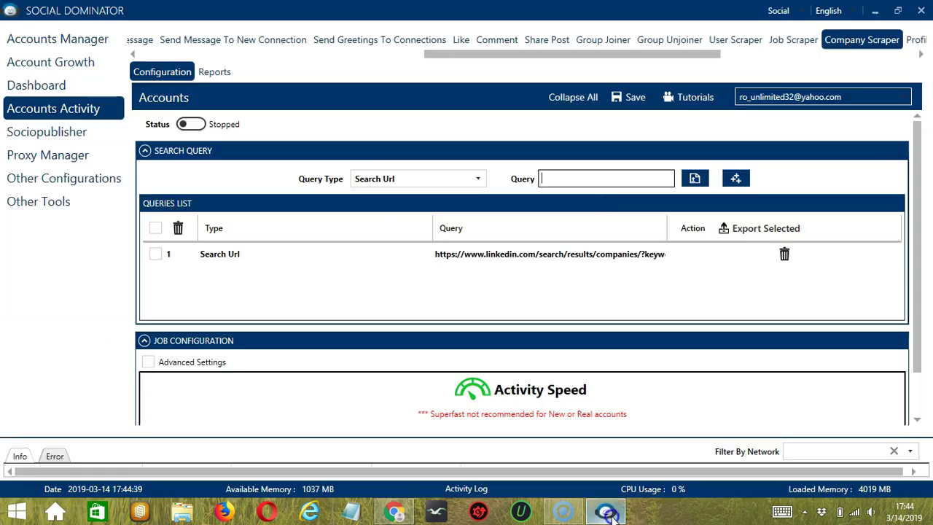
text(https://www.linkedin.com/search/results/companies/?keywords=ecommerce&origin=GLOBAL_SEARCH_HEADER)
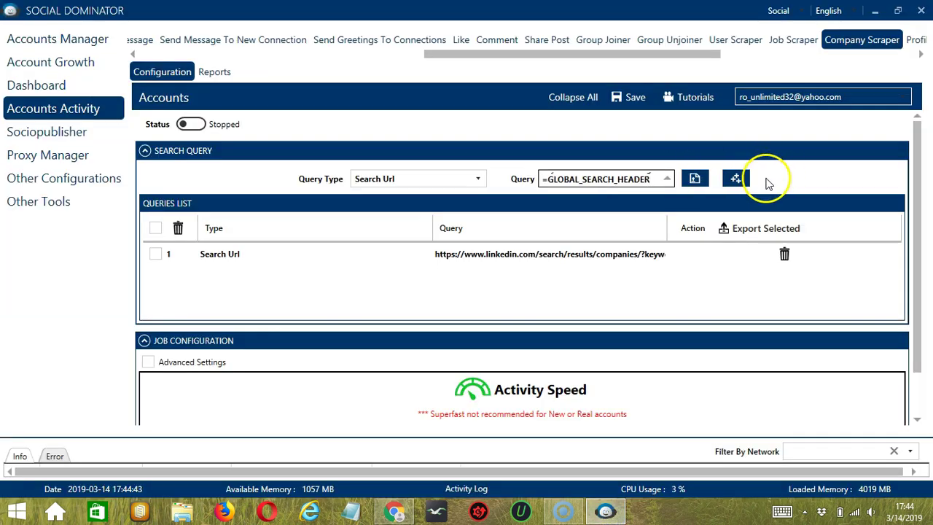
click(735, 178)
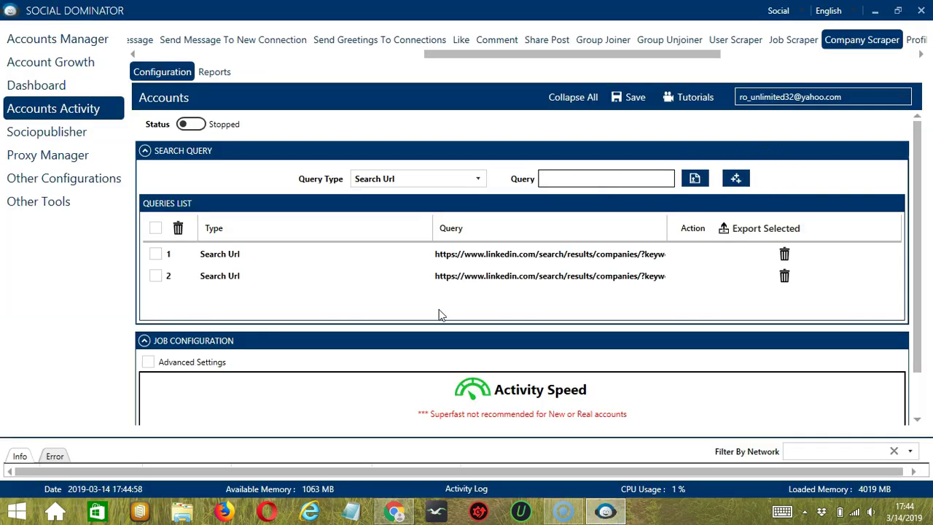
Delete the second query row, leaving a single Search Url query.
click(467, 308)
click(441, 296)
click(449, 300)
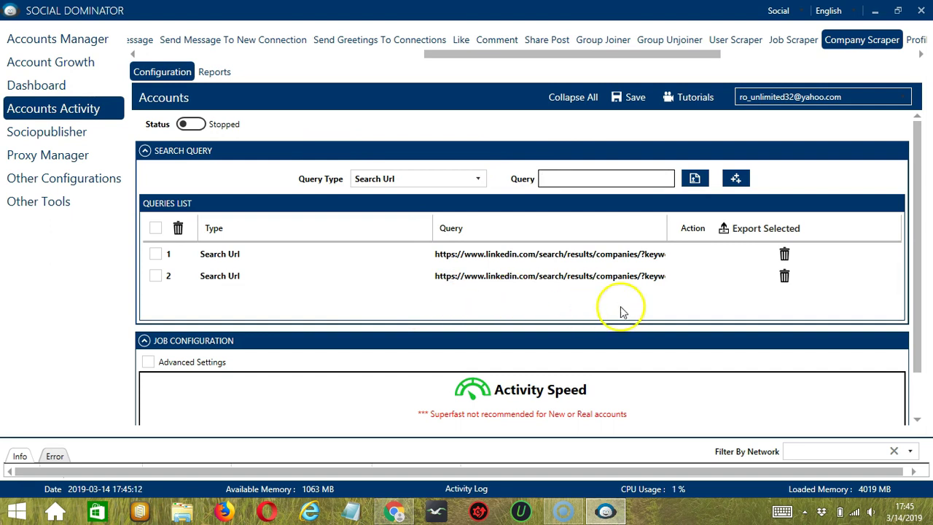
click(784, 283)
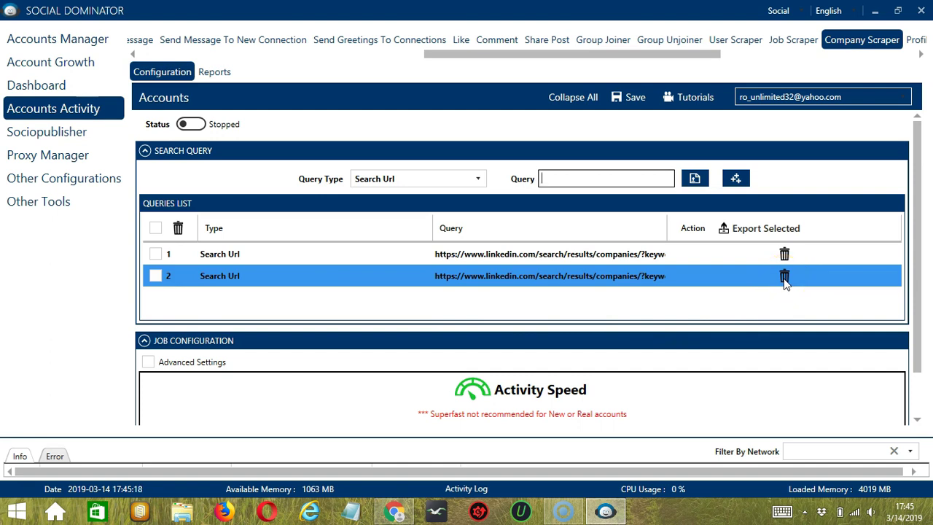
click(784, 280)
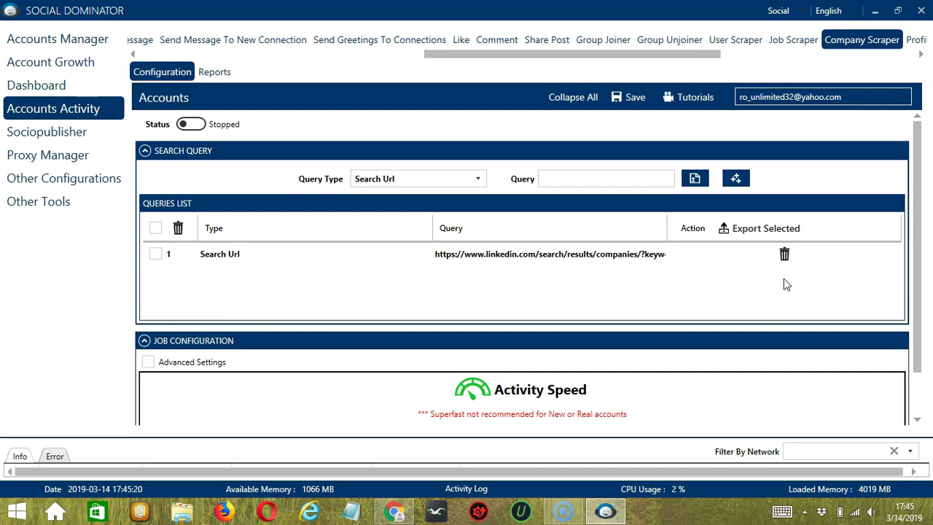
scroll(918, 406, down, 2)
Set the activity speed to Superfast, giving 583 average daily activities.
click(904, 429)
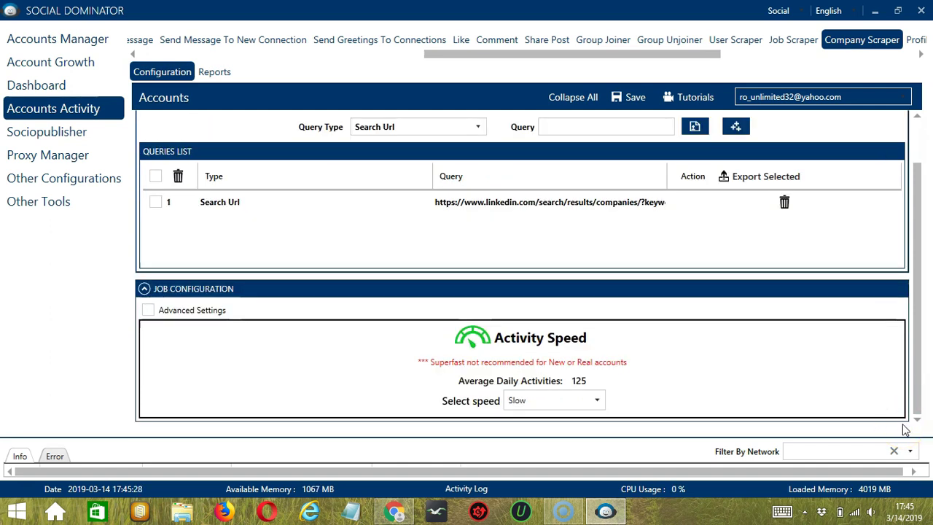
click(221, 339)
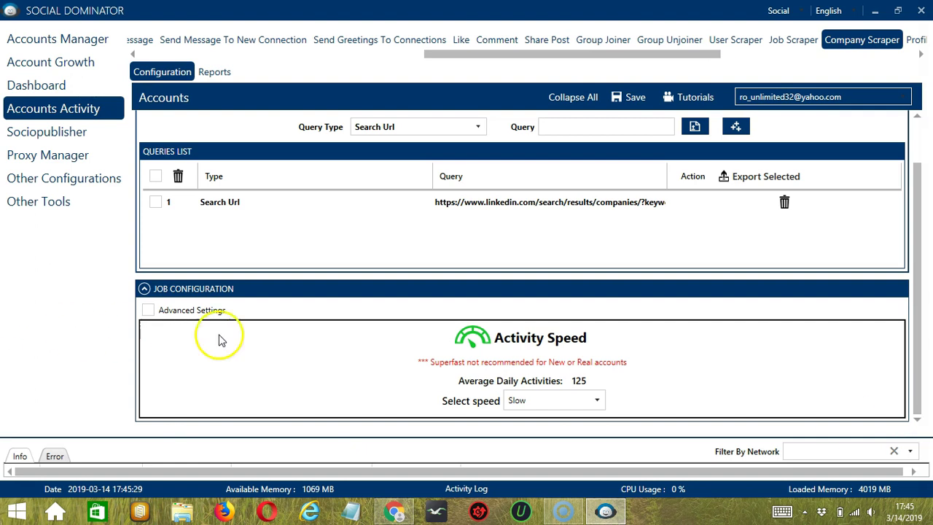
click(285, 316)
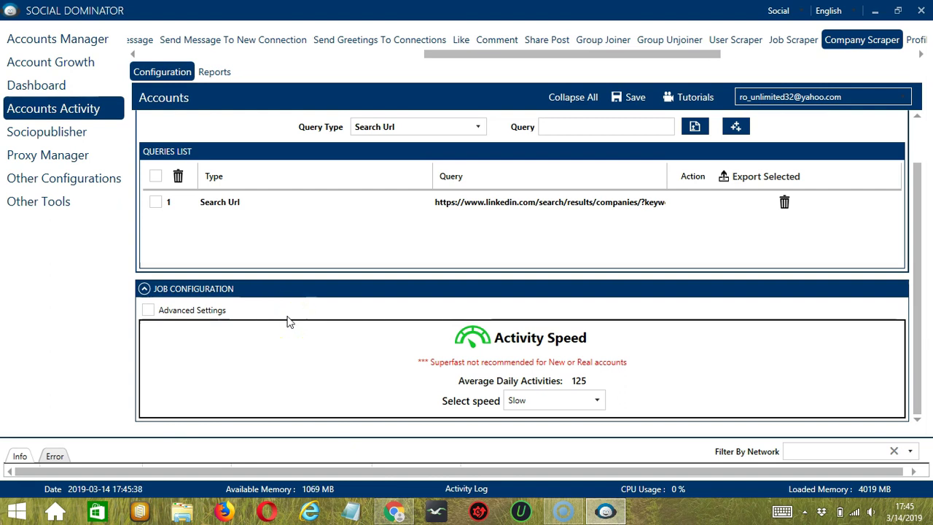
click(550, 401)
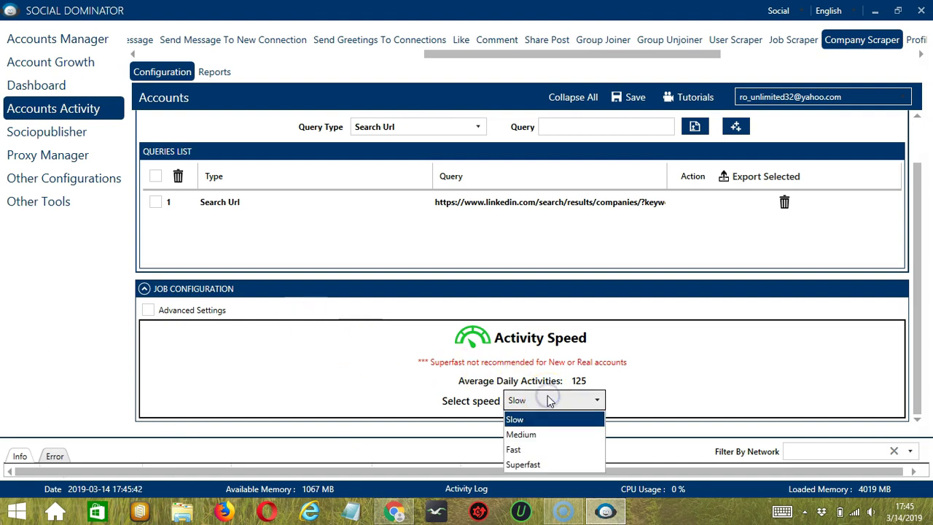
click(528, 434)
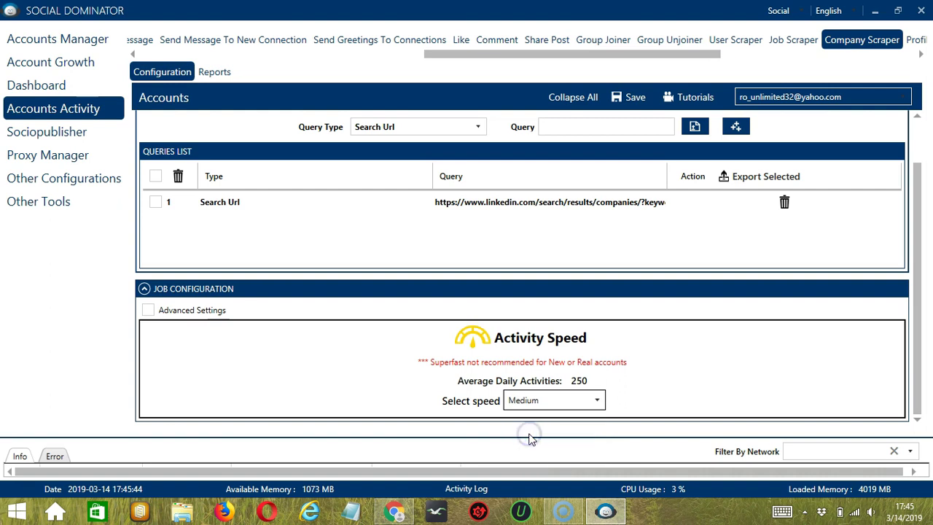
click(550, 405)
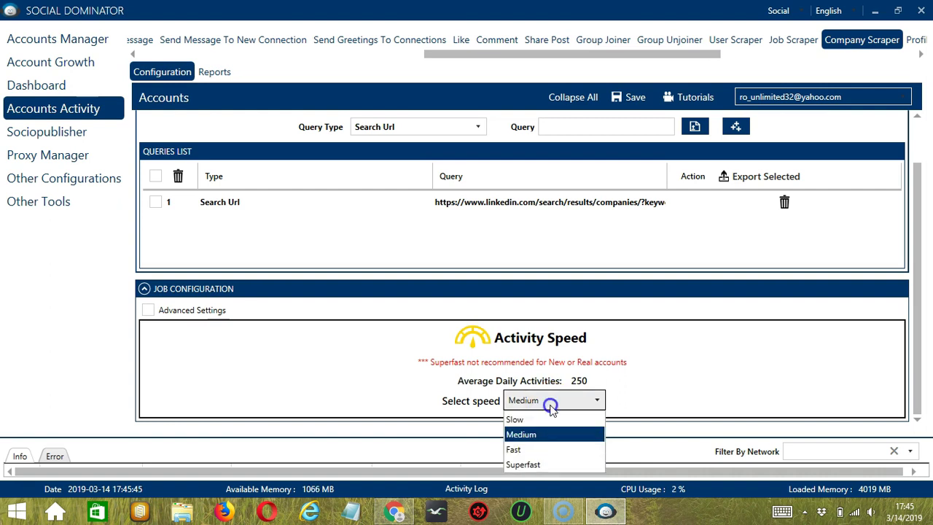
click(532, 449)
click(550, 407)
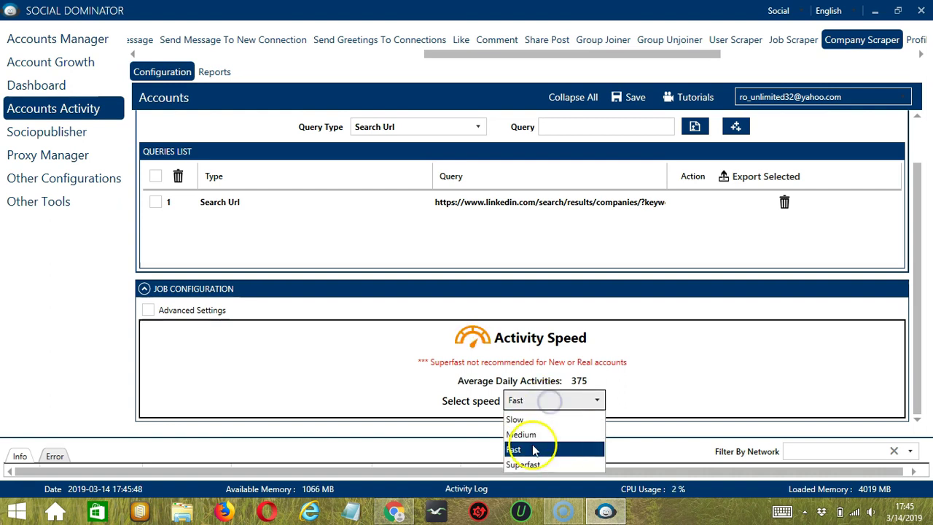
click(538, 464)
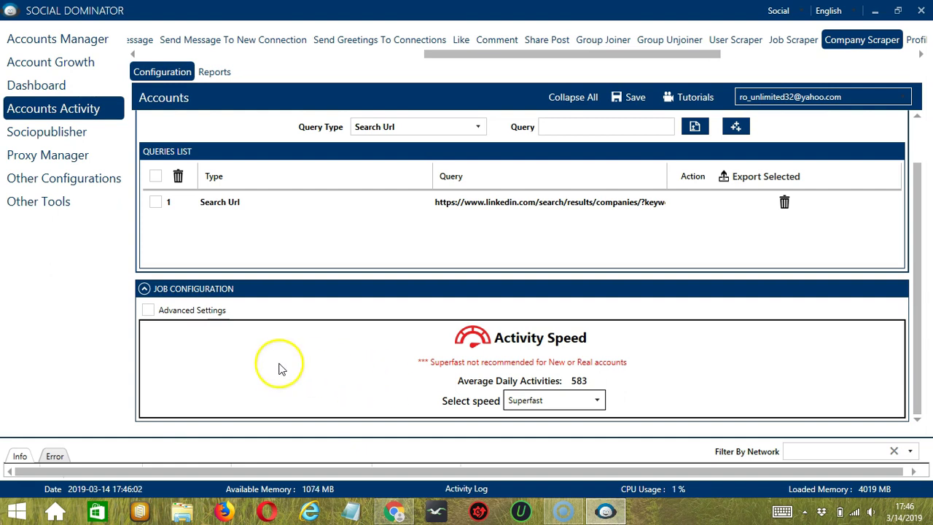
Enable Advanced Settings and the Increase Each Day With option.
click(149, 310)
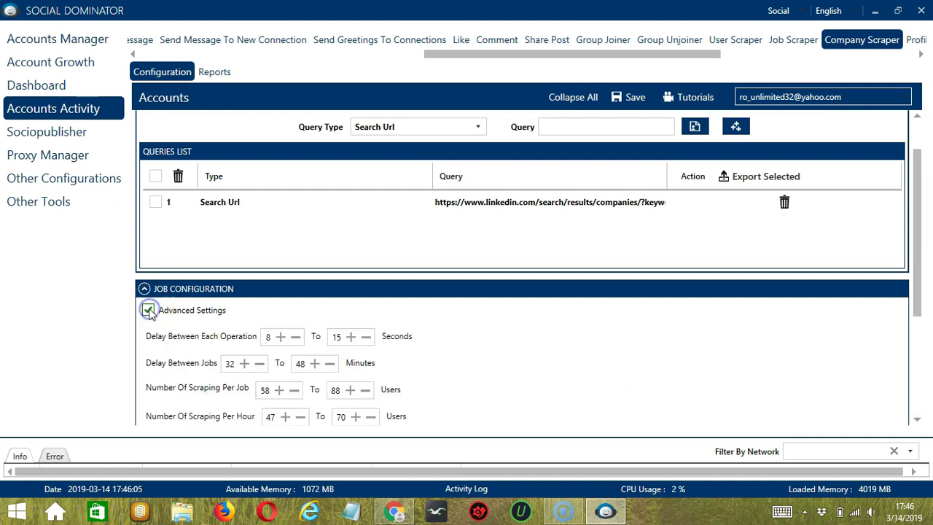
scroll(167, 170, down, 3)
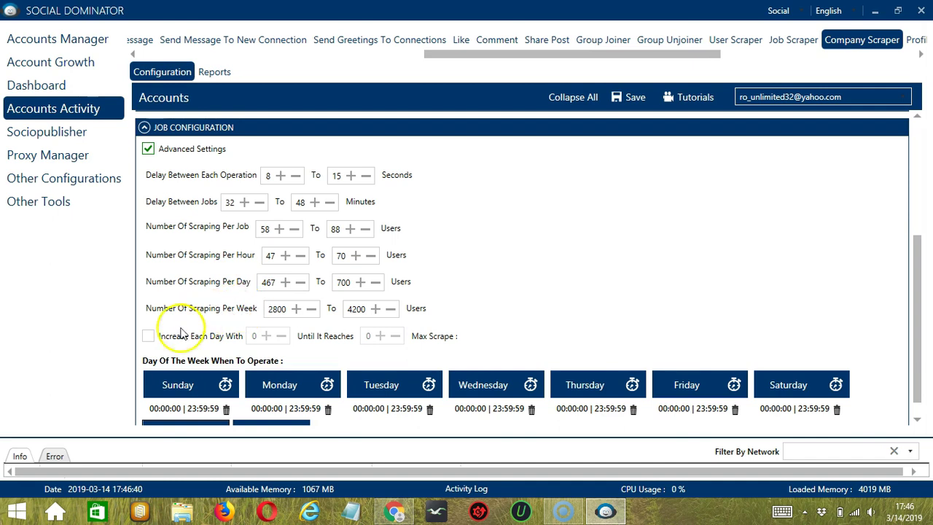
click(148, 337)
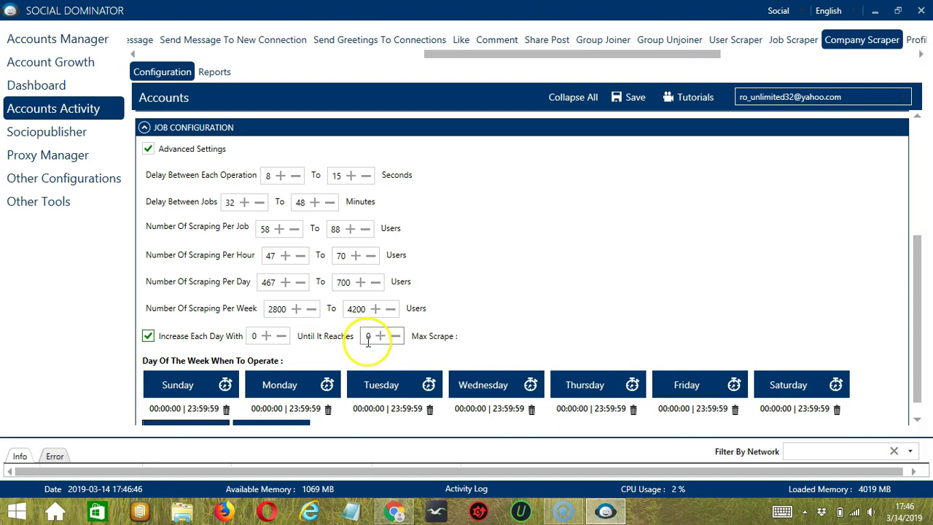
scroll(537, 310, down, 1)
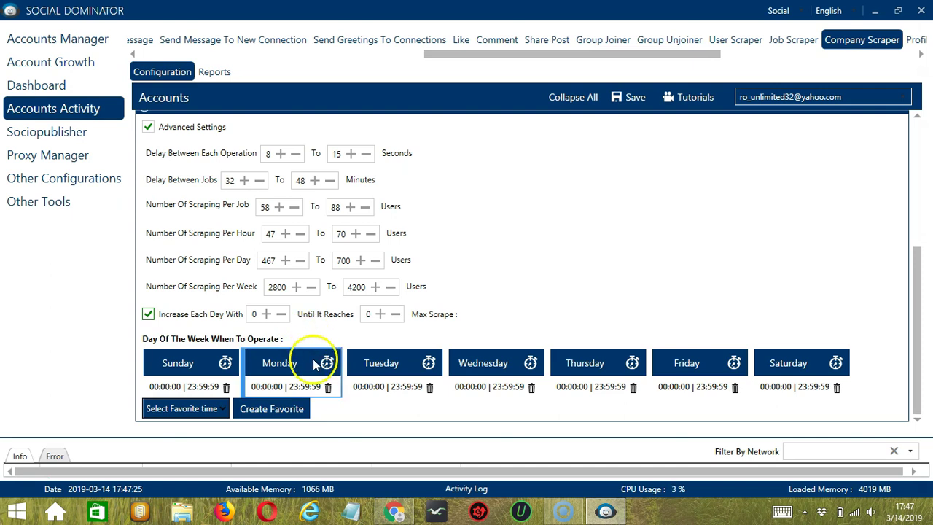
Replace Monday's all-day slot with a 00:00:00–01:59:59 interval.
click(322, 382)
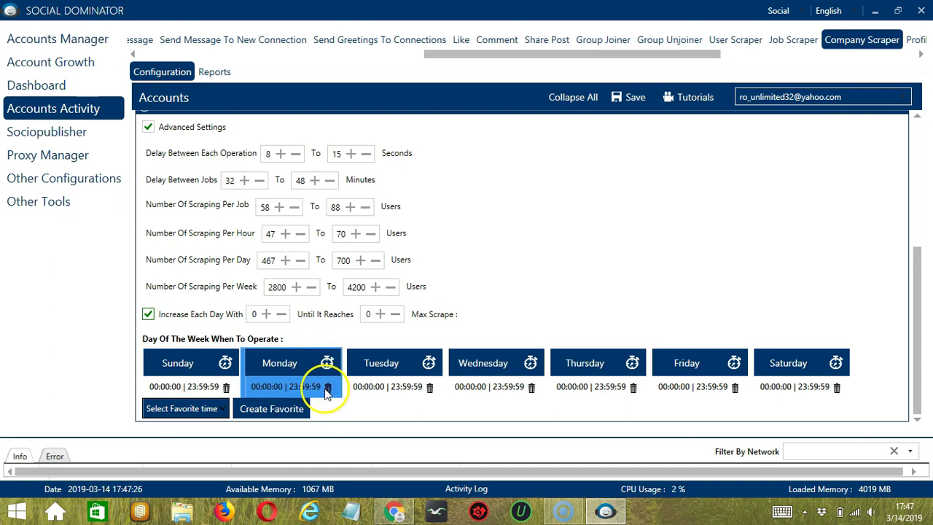
click(327, 388)
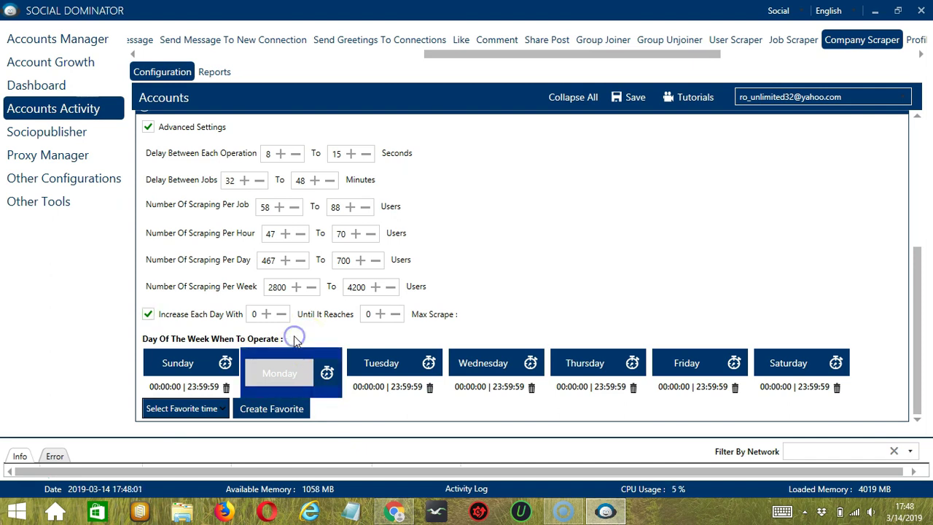
click(304, 374)
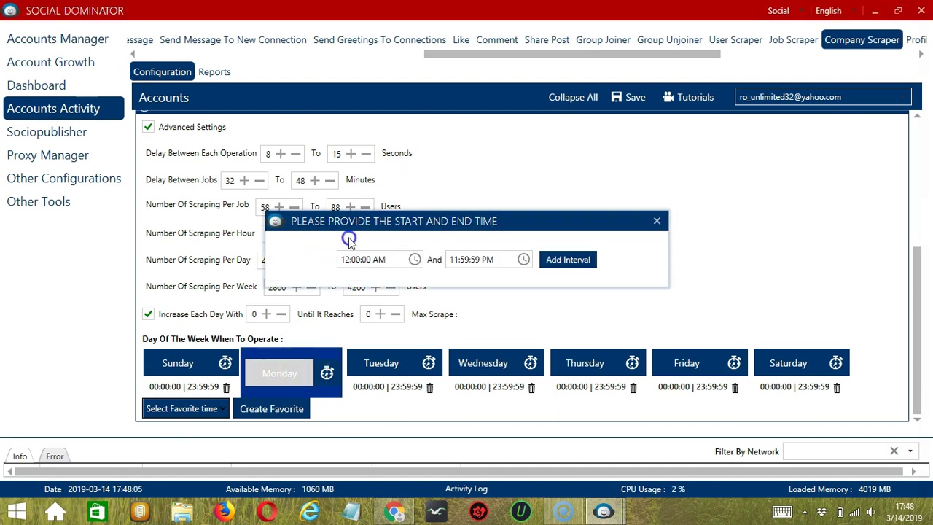
click(451, 260)
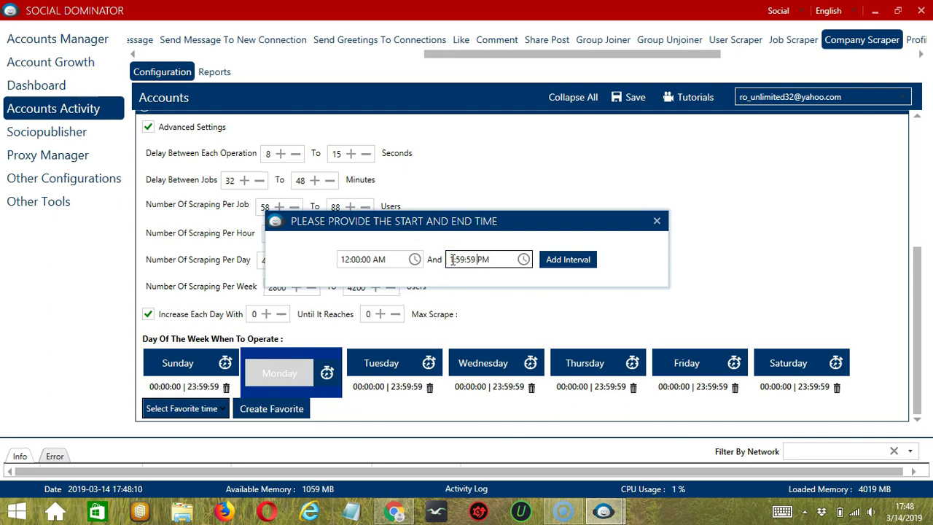
click(565, 259)
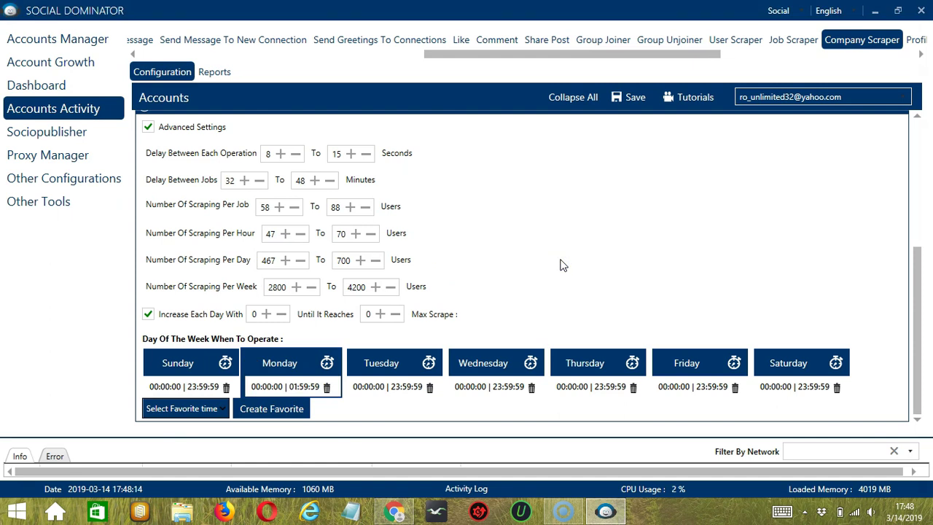
Add a second Monday interval from 02:00:00 to 23:59:59.
click(296, 355)
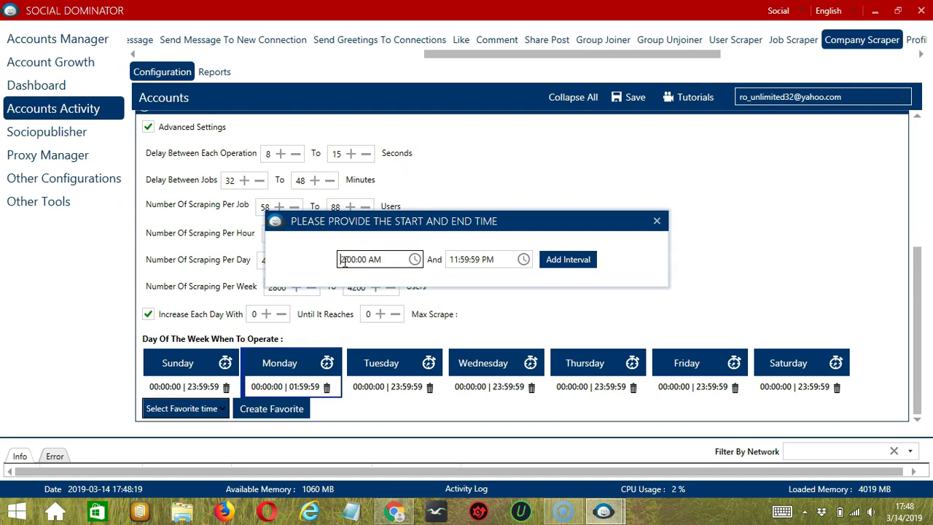
click(566, 258)
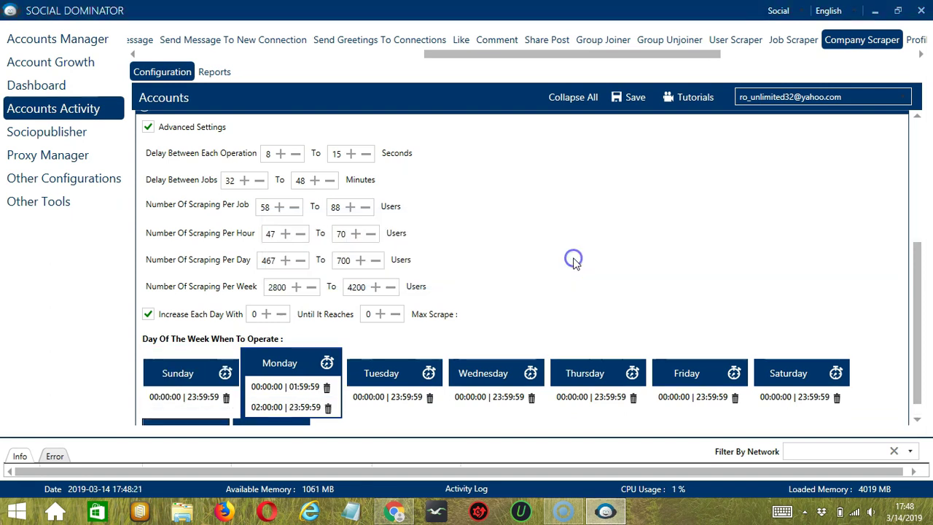
click(917, 419)
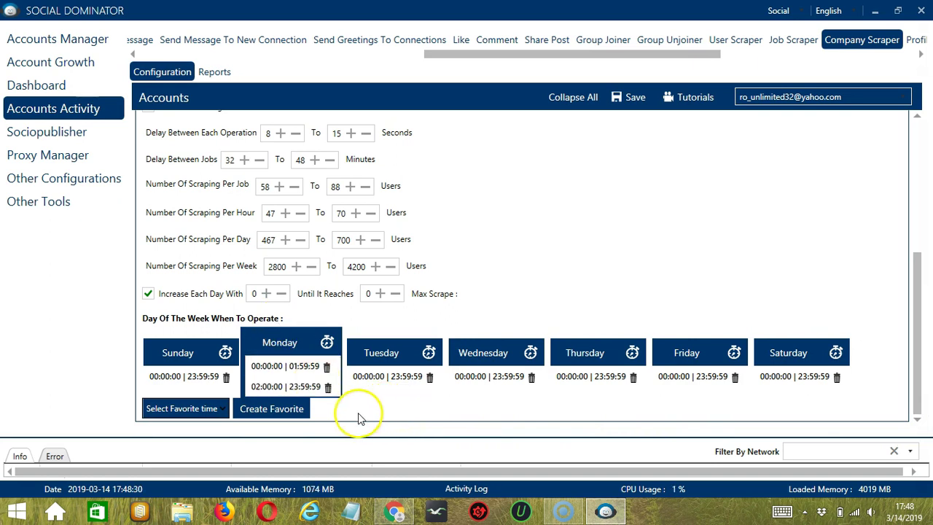
Save the schedule as favorite time 'LinkedIn Company Scraper' and check the favorites list.
click(292, 410)
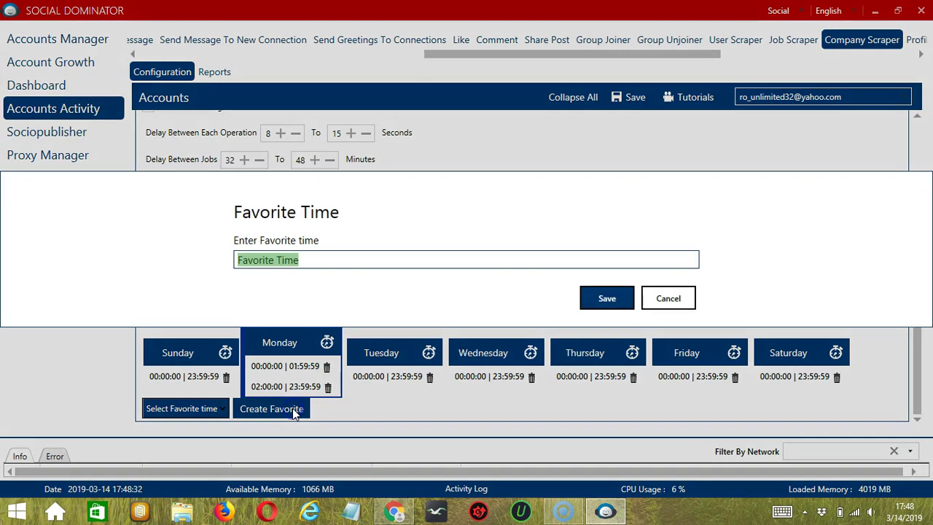
text(Linked)
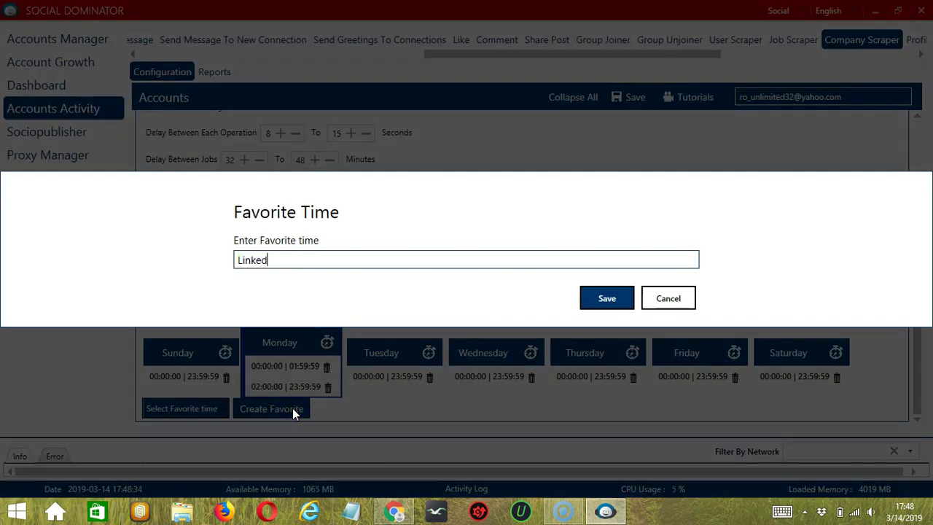
text(In Company Scraper)
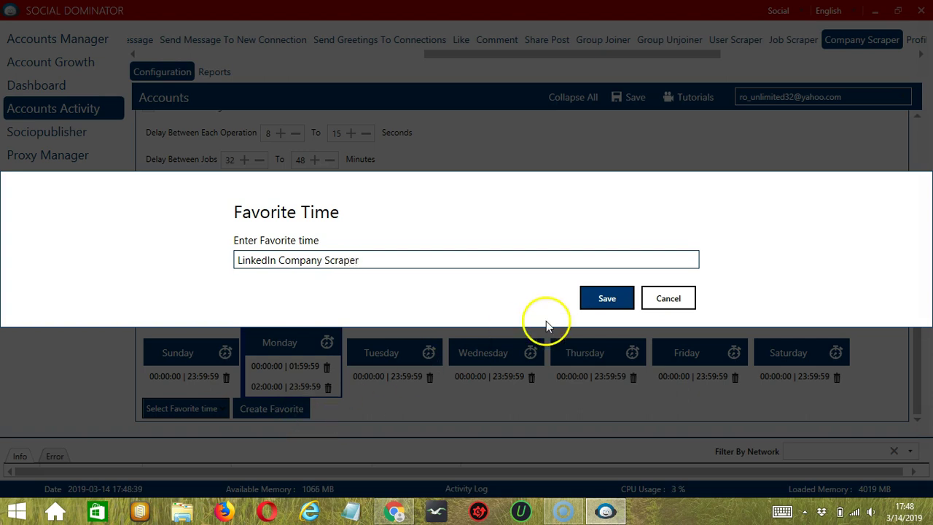
click(621, 298)
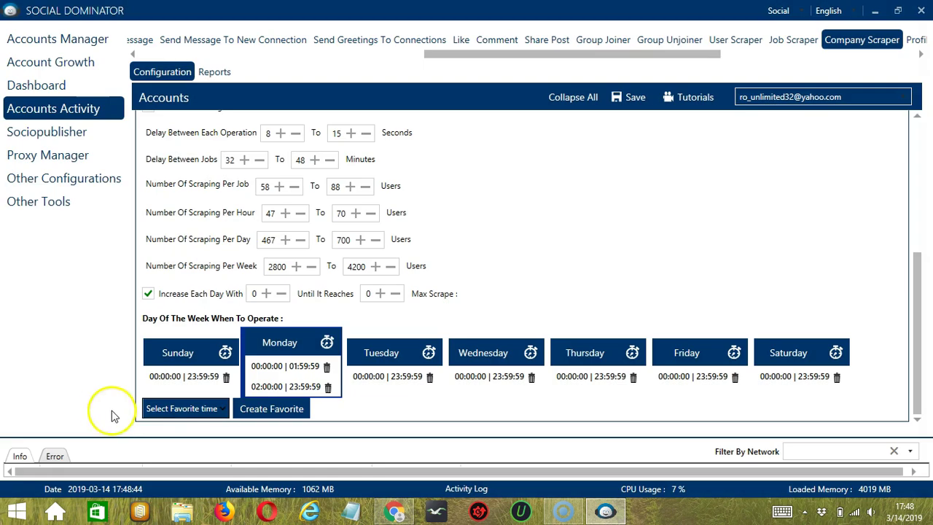
click(207, 412)
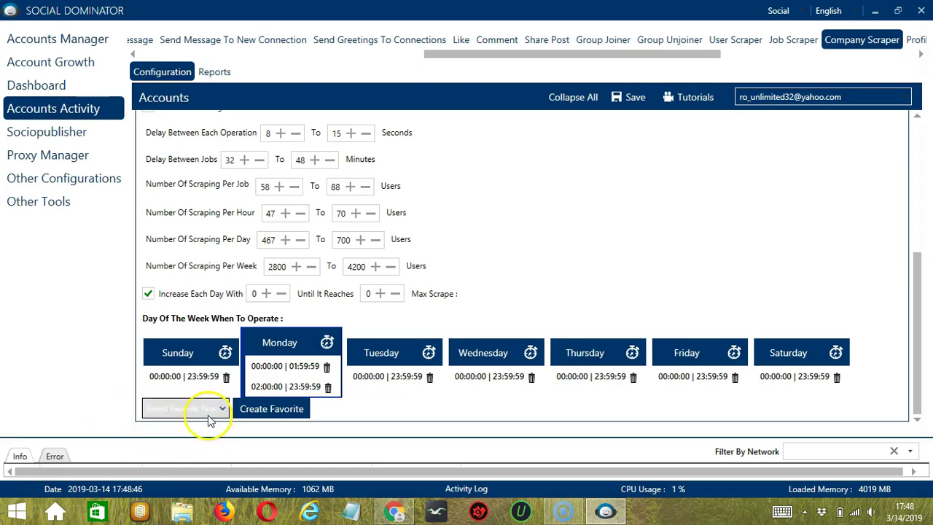
scroll(152, 285, down, 10)
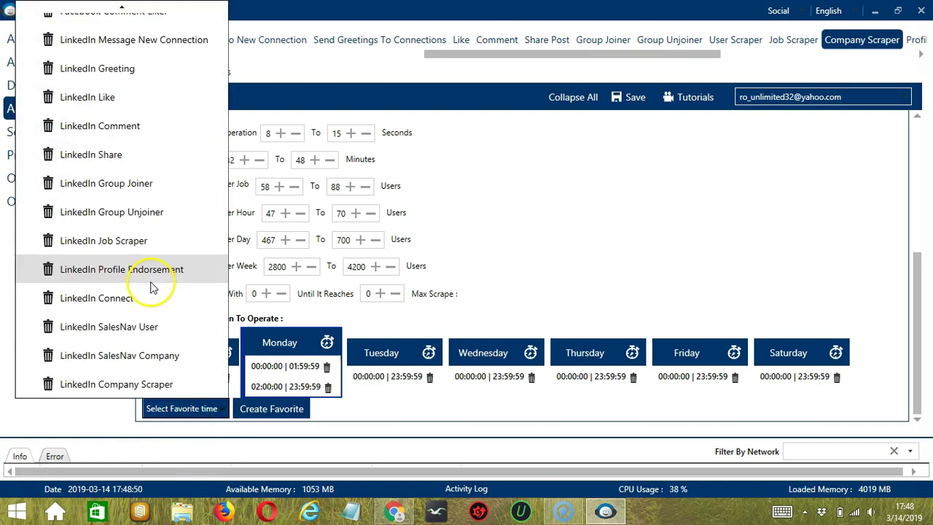
click(110, 384)
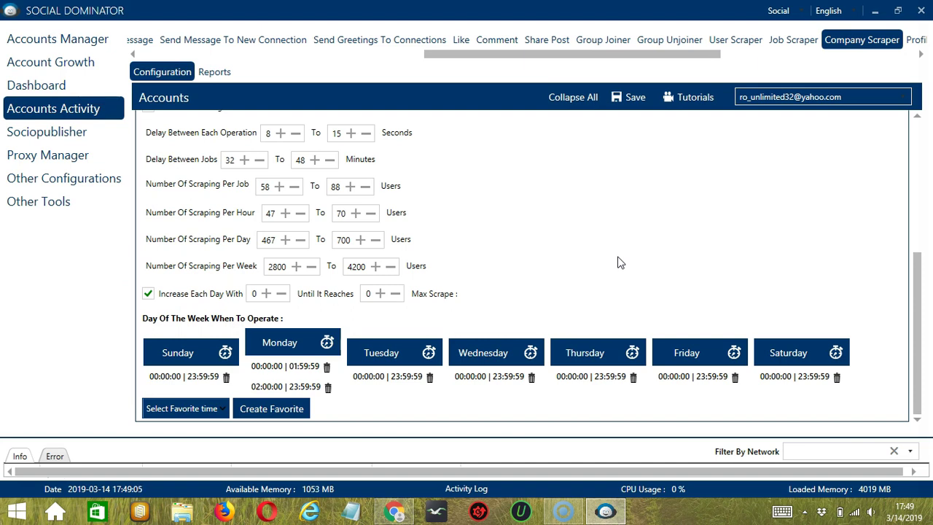
Save the Company Scraper configuration and switch its status to Active.
click(914, 121)
click(631, 99)
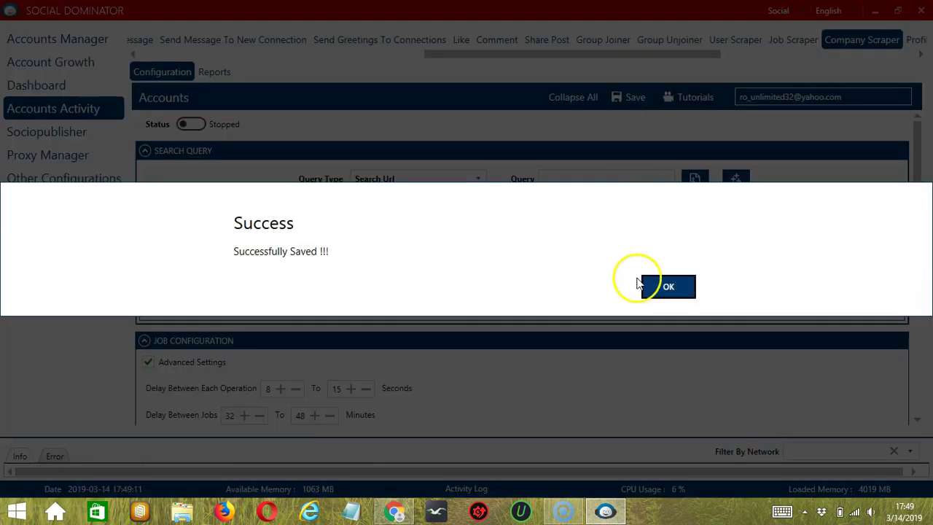
click(666, 286)
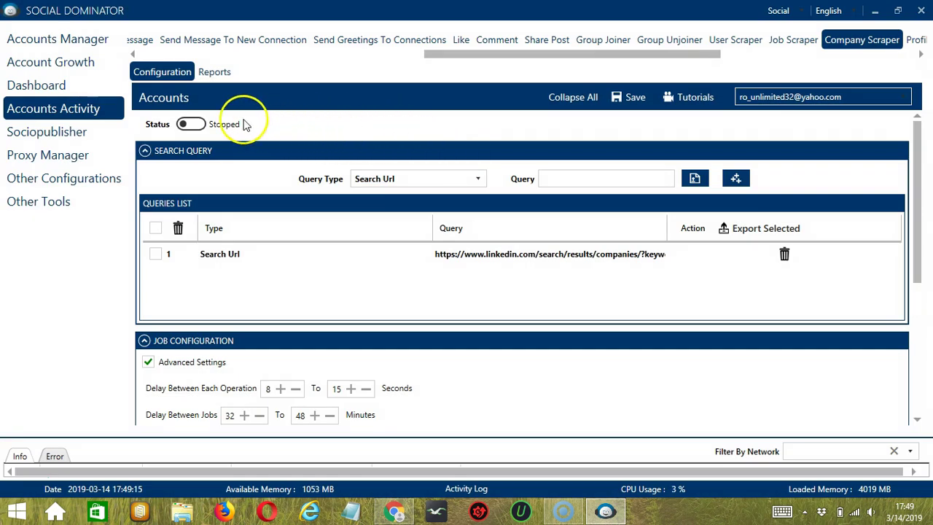
click(200, 124)
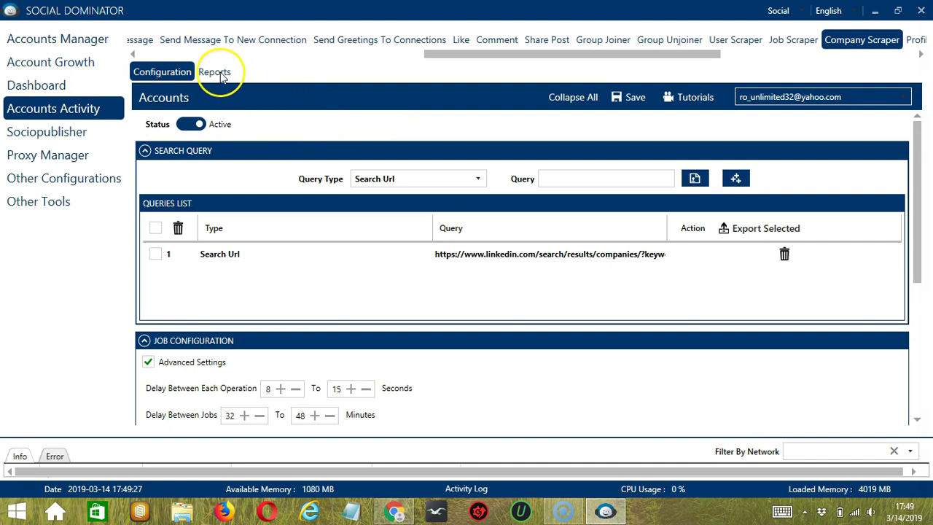
click(287, 125)
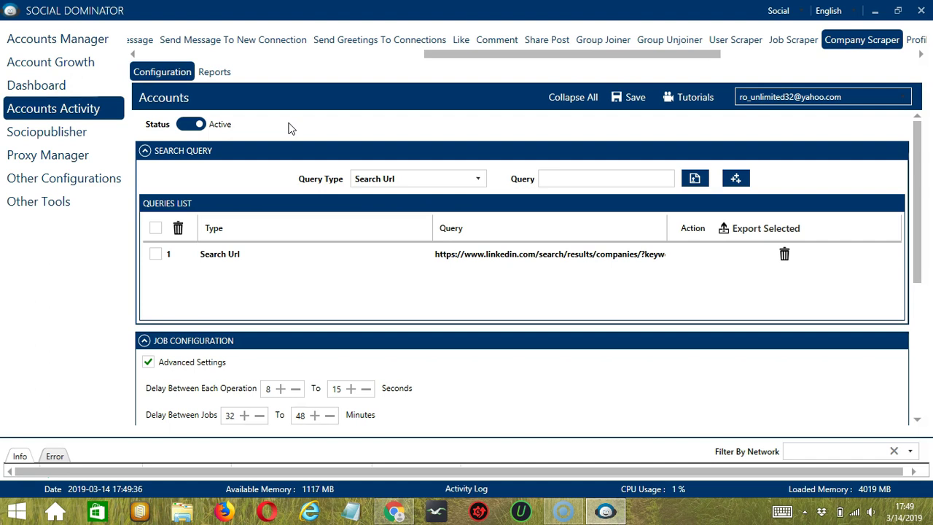
click(375, 110)
Switch to LinkedIn tools and open the Company Scraper campaign under Scraper.
click(802, 11)
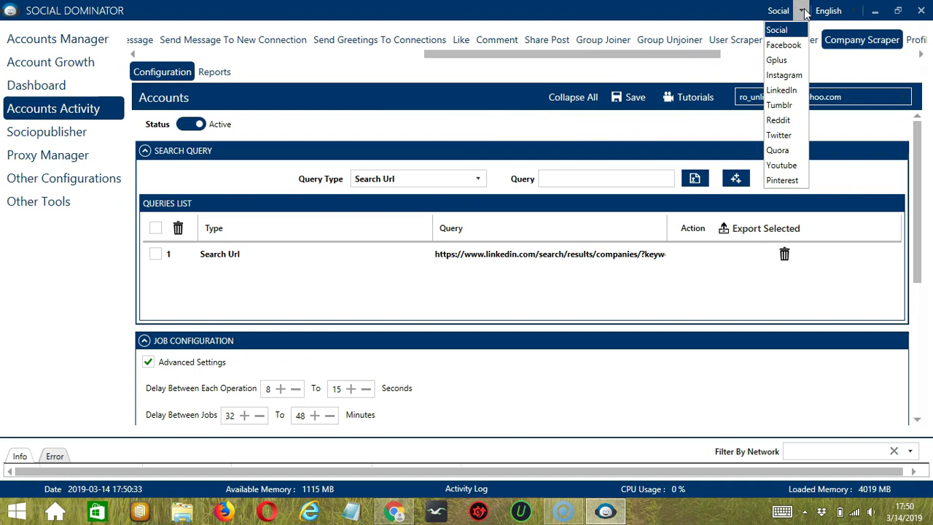
click(782, 91)
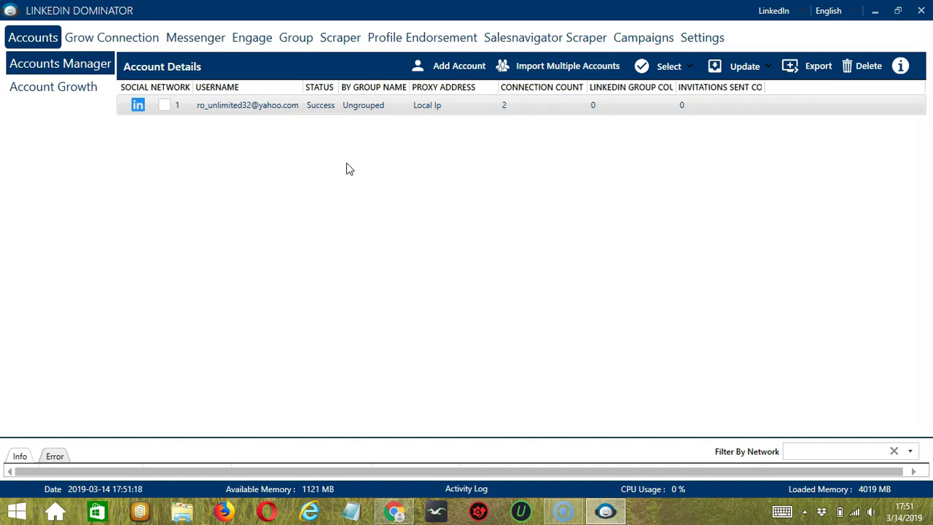
click(340, 38)
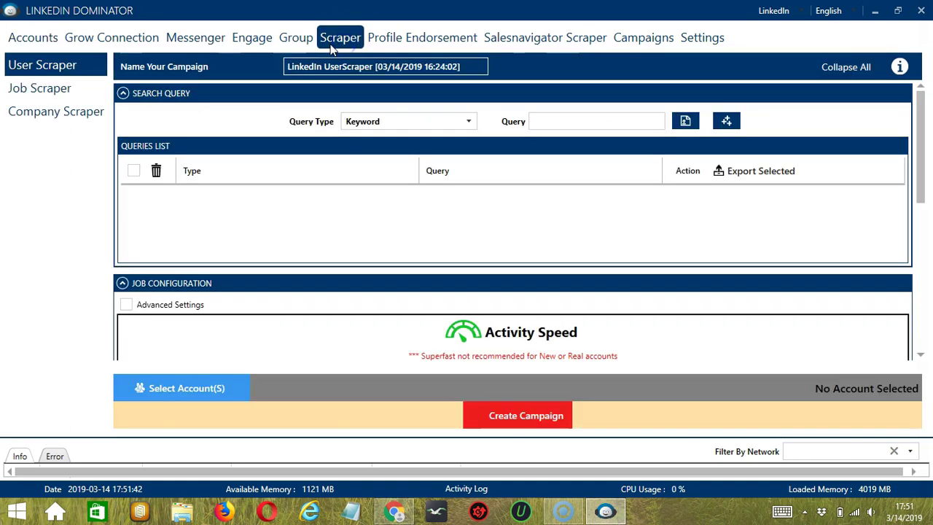
click(58, 116)
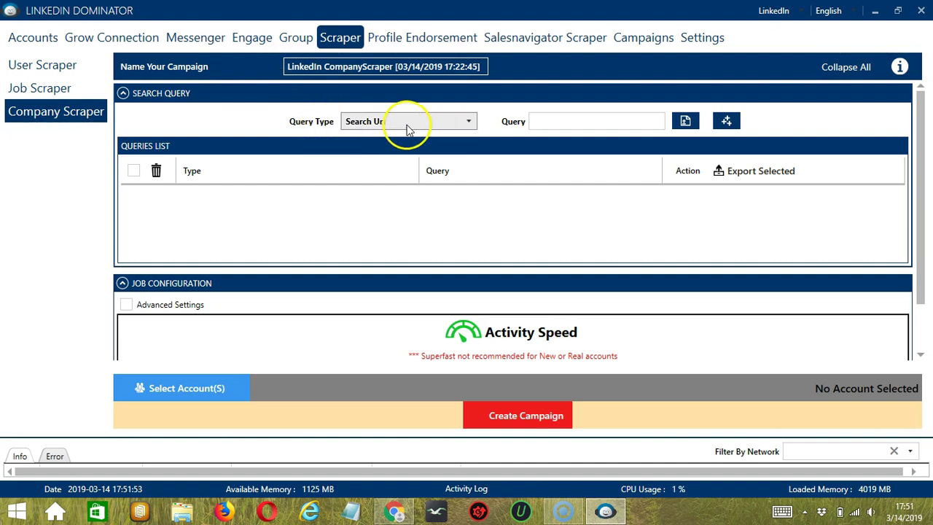
Paste the LinkedIn company search URL into Query and add it as a Search Url.
click(567, 125)
key(ctrl+v)
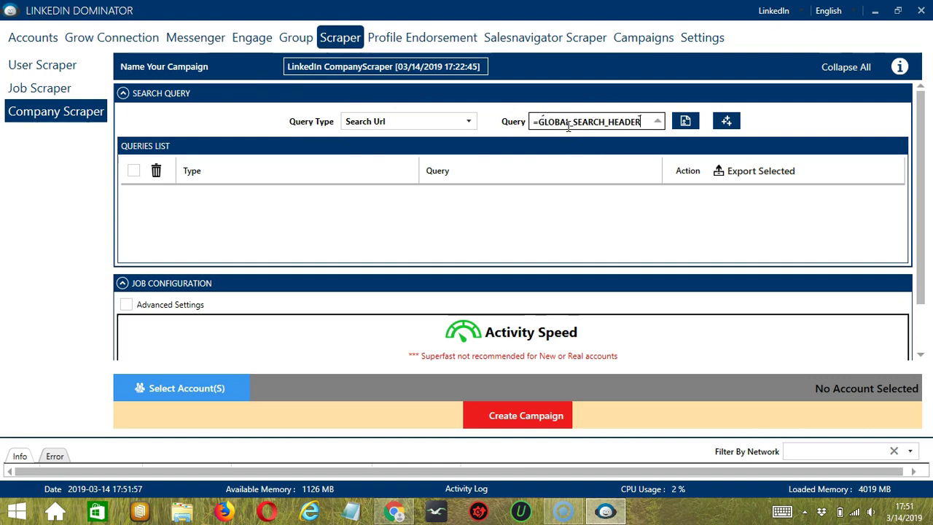
click(726, 121)
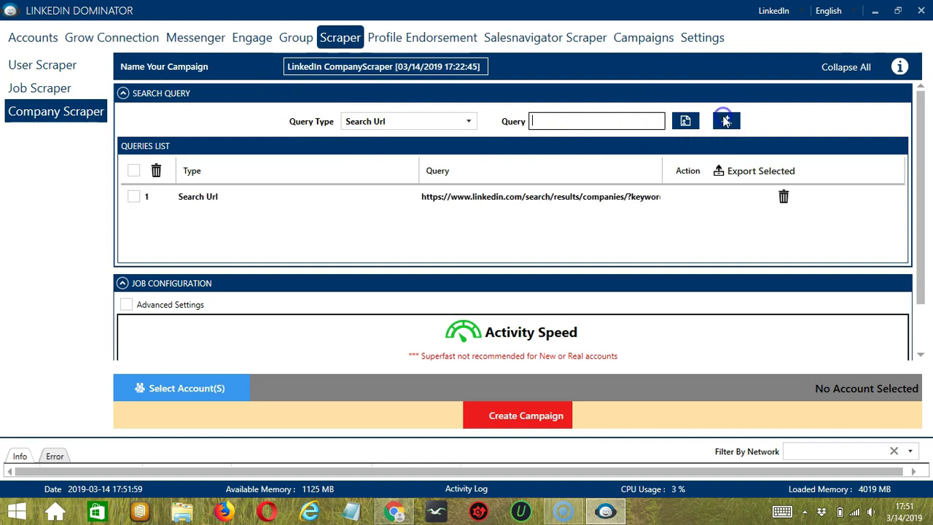
scroll(799, 314, down, 2)
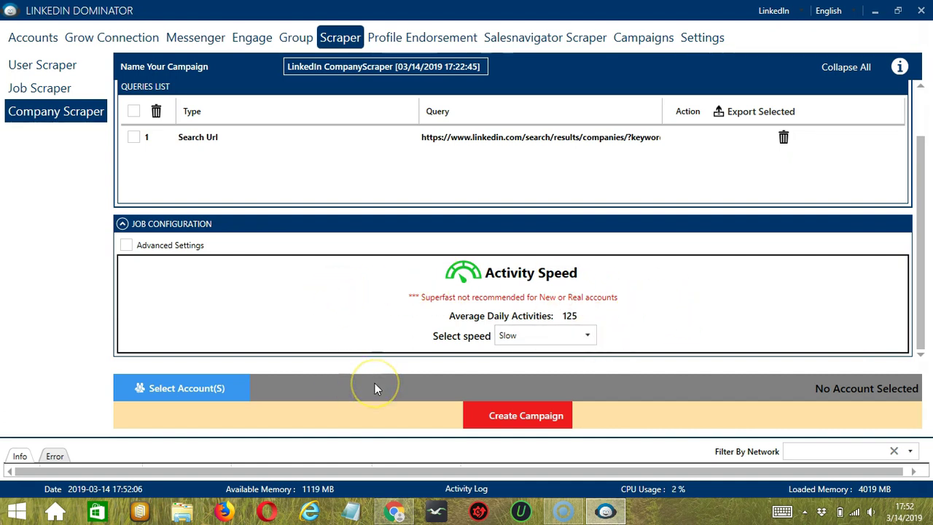
Assign the LinkedIn account to the Company Scraper campaign.
click(238, 383)
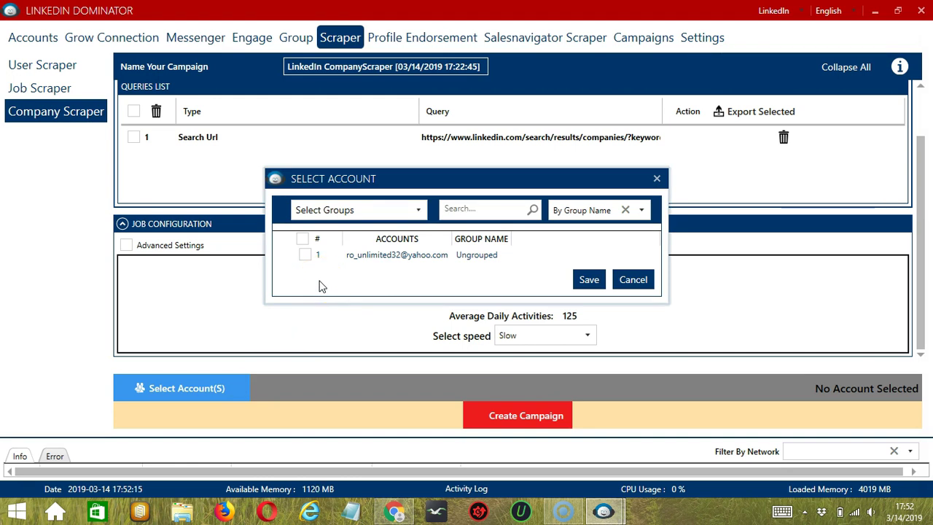
click(304, 254)
click(589, 279)
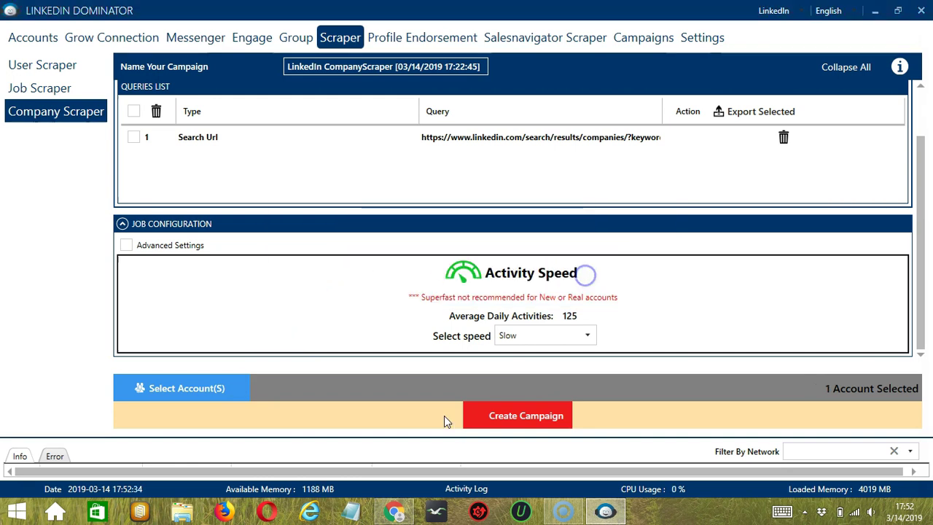
Create the campaign, overriding the account's existing settings in the warning.
click(466, 418)
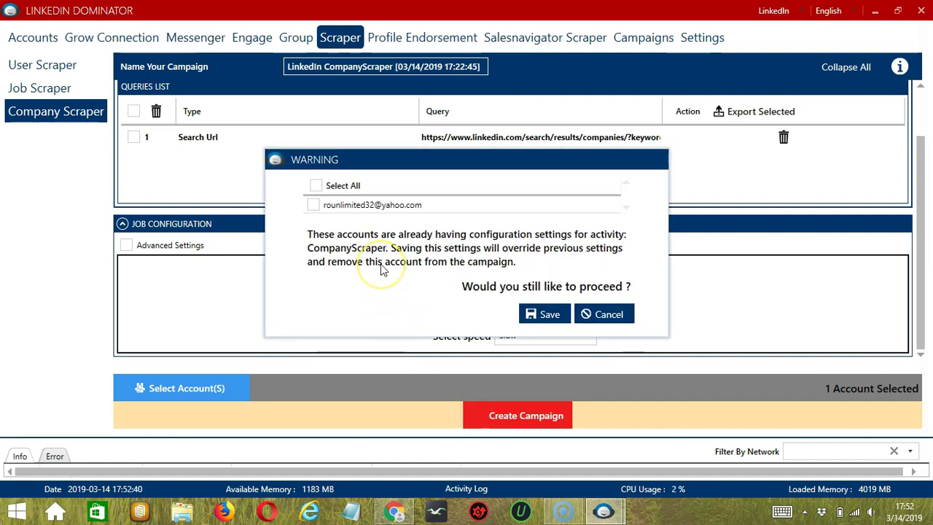
click(313, 206)
click(549, 313)
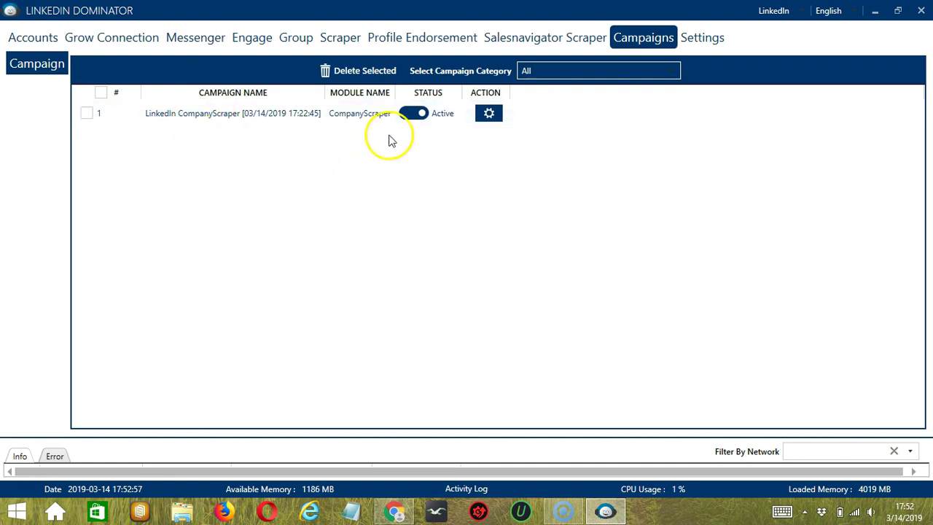
Toggle the LinkedIn CompanyScraper campaign to Paused and review its Action gear menu options.
click(414, 114)
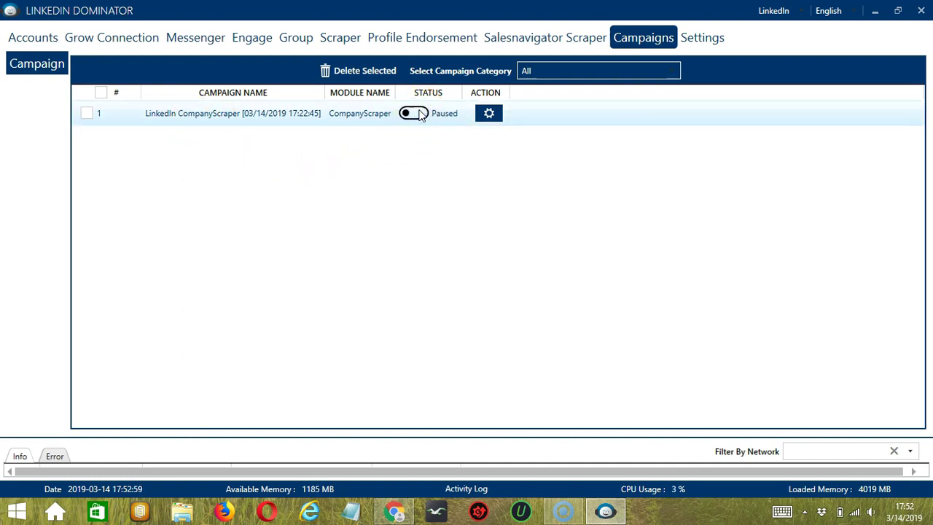
click(502, 115)
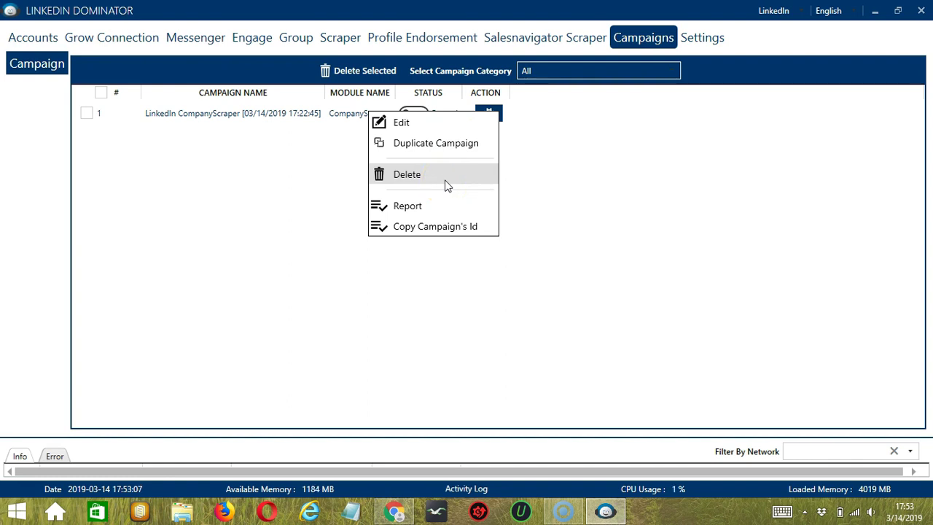
click(439, 208)
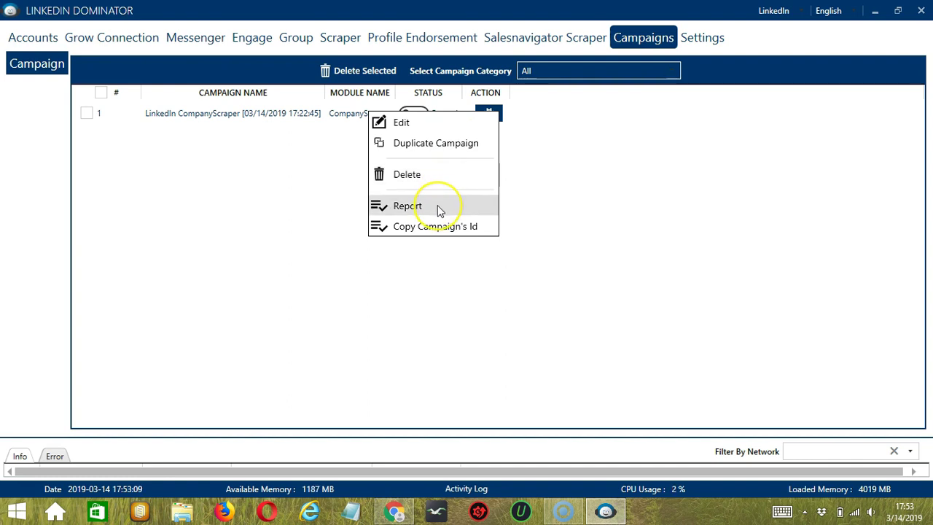
click(581, 139)
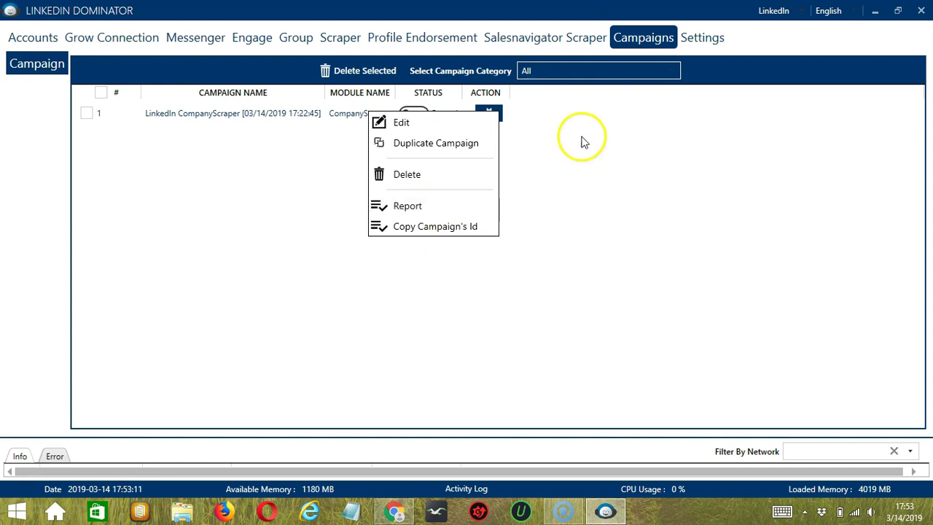